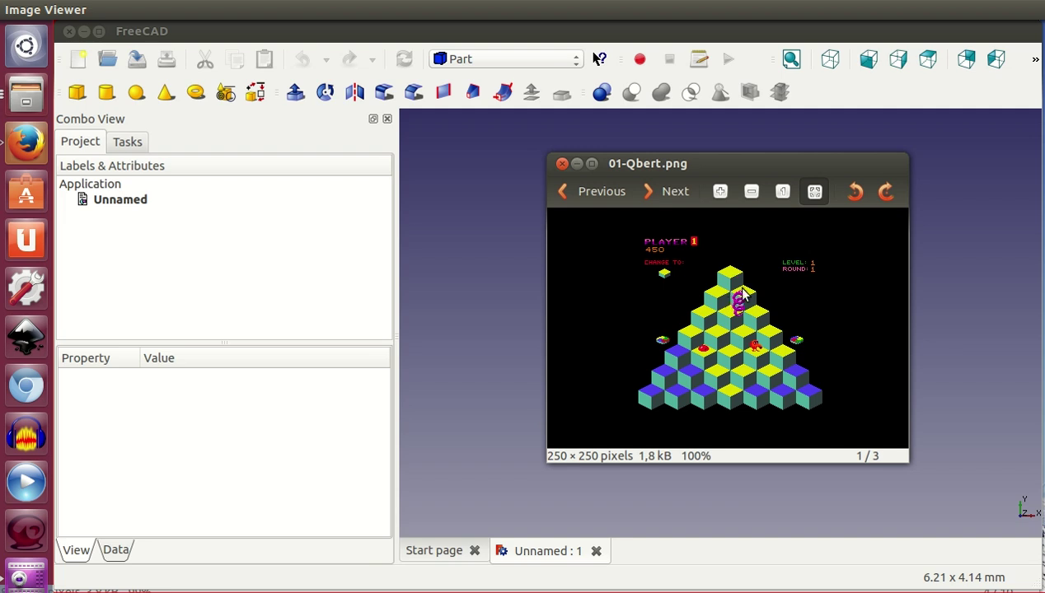
# - Hide the Q*bert reference image window to reveal FreeCAD's empty Unnamed document
pyautogui.middleClick(745, 169)
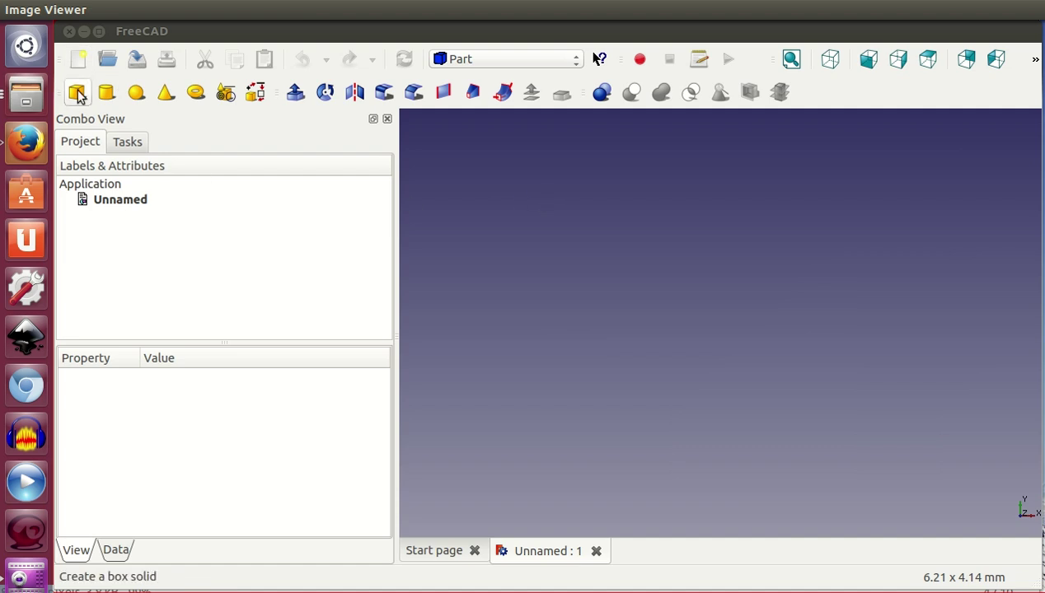
# - Turn on the axis cross in FreeCAD's 3D view and add a first Box solid
pyautogui.moveTo(181, 12)
pyautogui.click(230, 10)
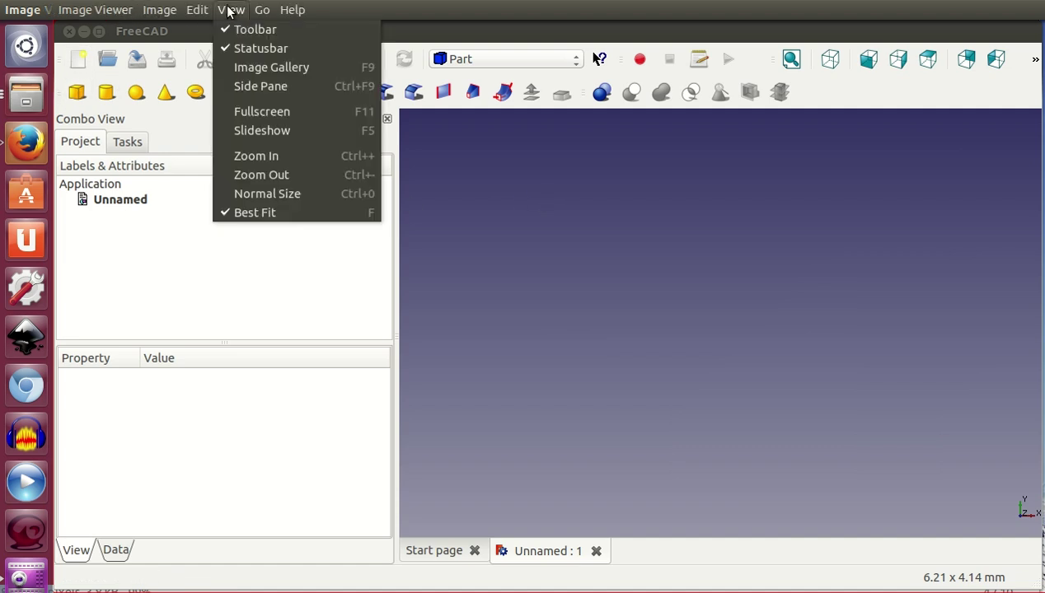
pyautogui.click(493, 274)
pyautogui.click(132, 10)
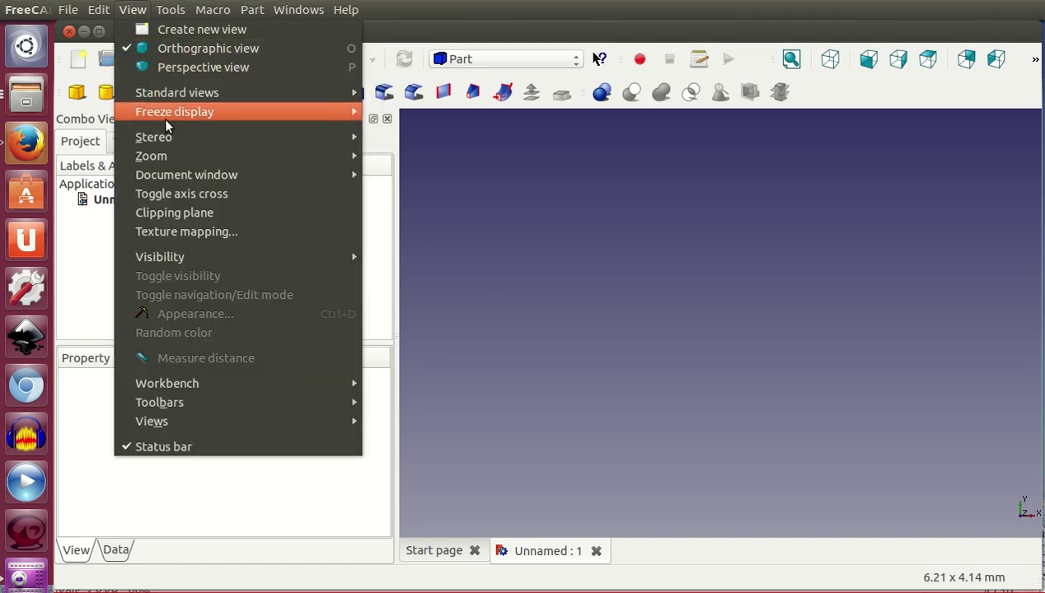
pyautogui.click(190, 195)
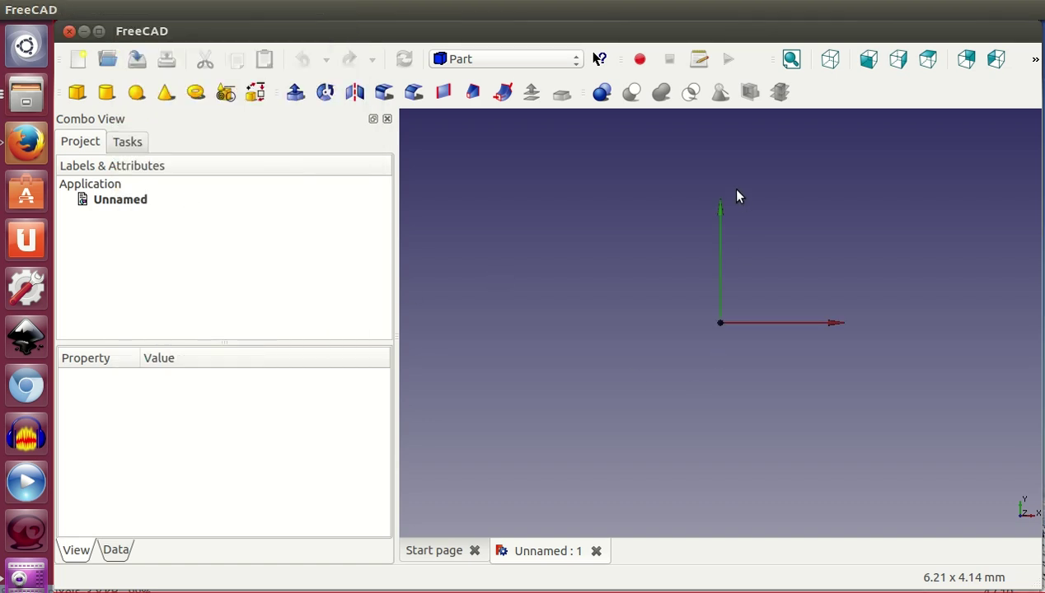
pyautogui.click(78, 94)
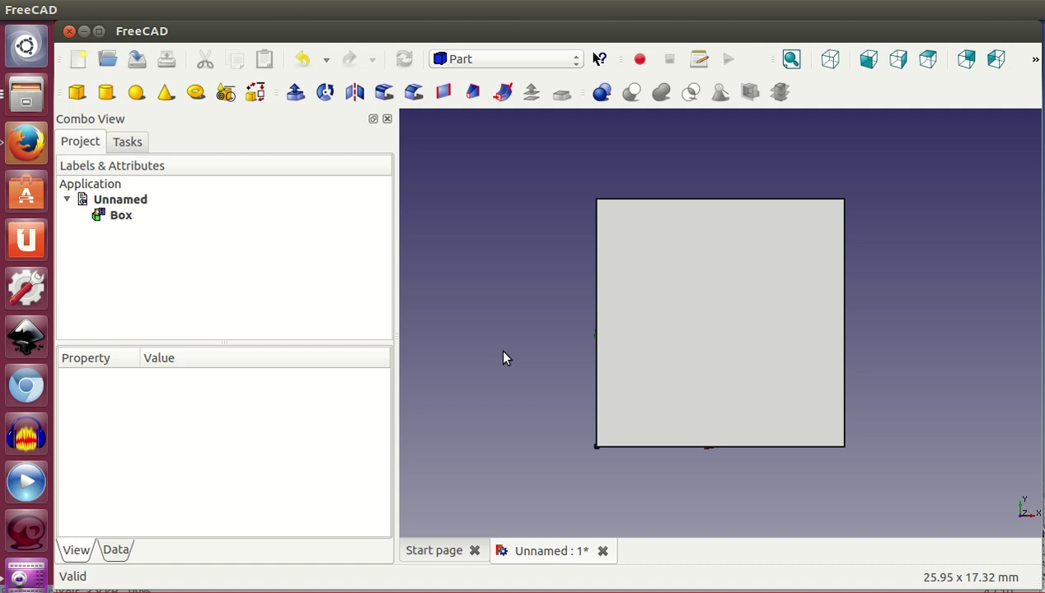
# - Add Box001 and Box002, then rename the first Box to Nivel-1-cubo-1
pyautogui.click(79, 94)
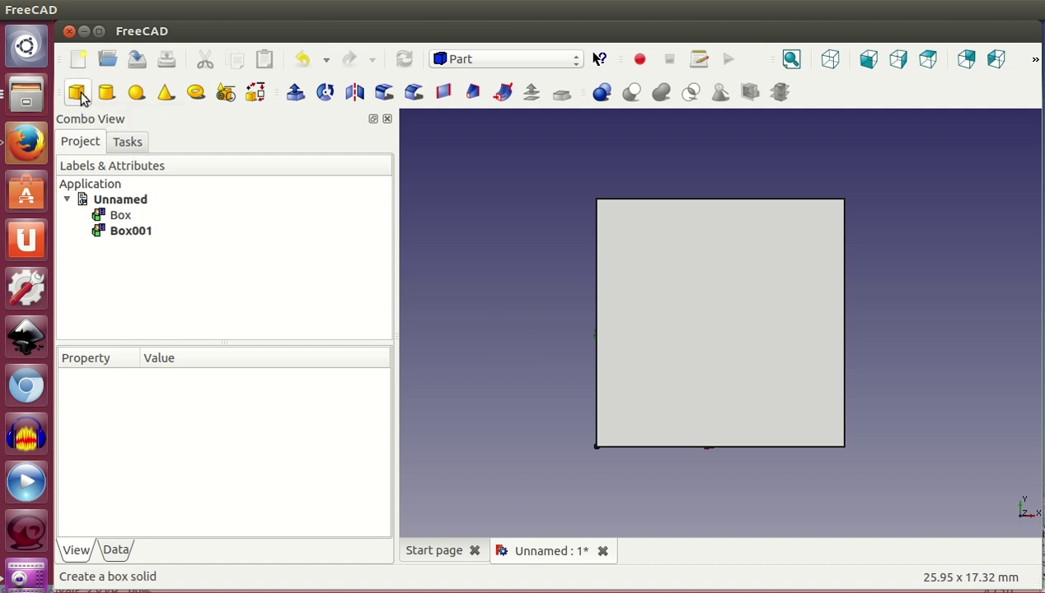
pyautogui.click(79, 95)
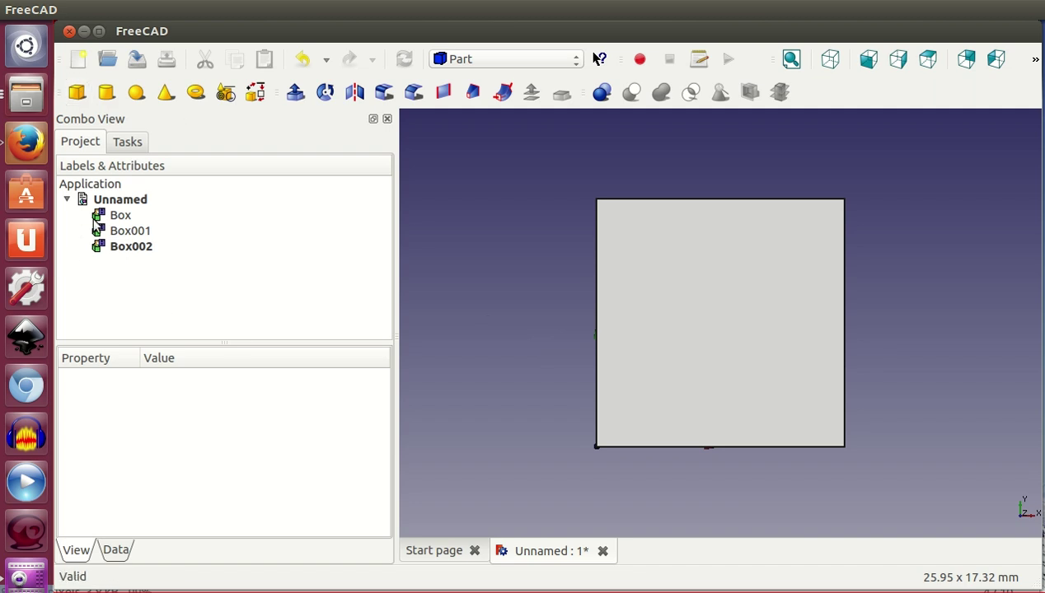
pyautogui.click(120, 218)
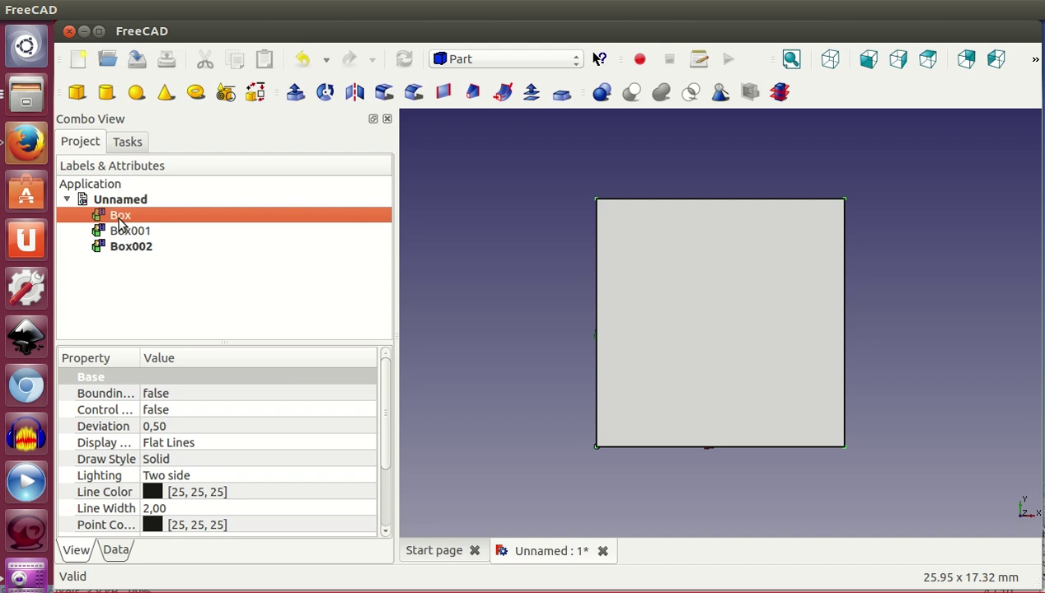
pyautogui.click(119, 220)
pyautogui.write('Nivel-1-')
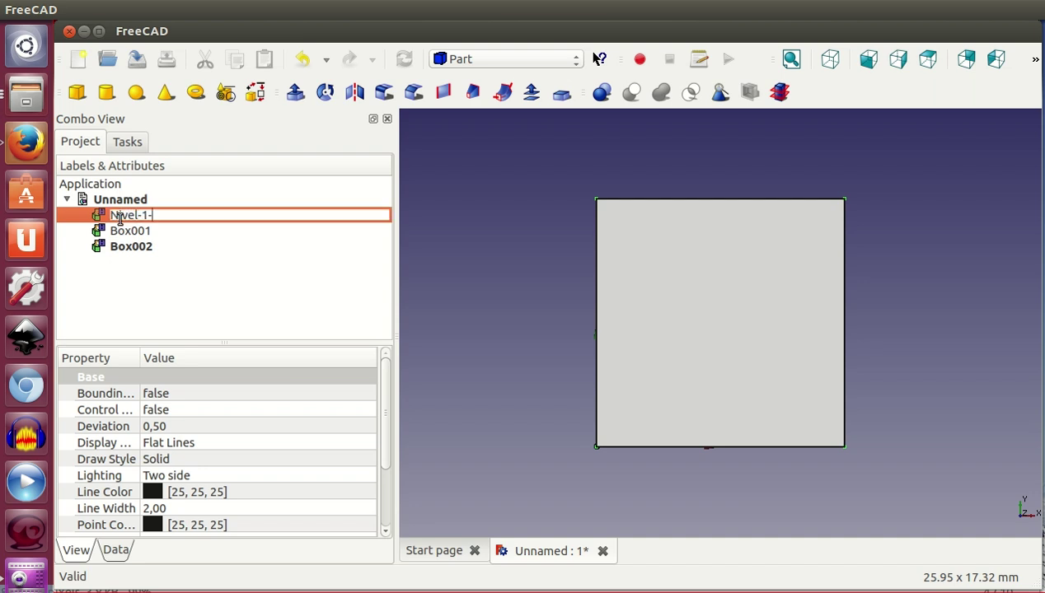
pyautogui.write('cubo-1')
pyautogui.press('Return')
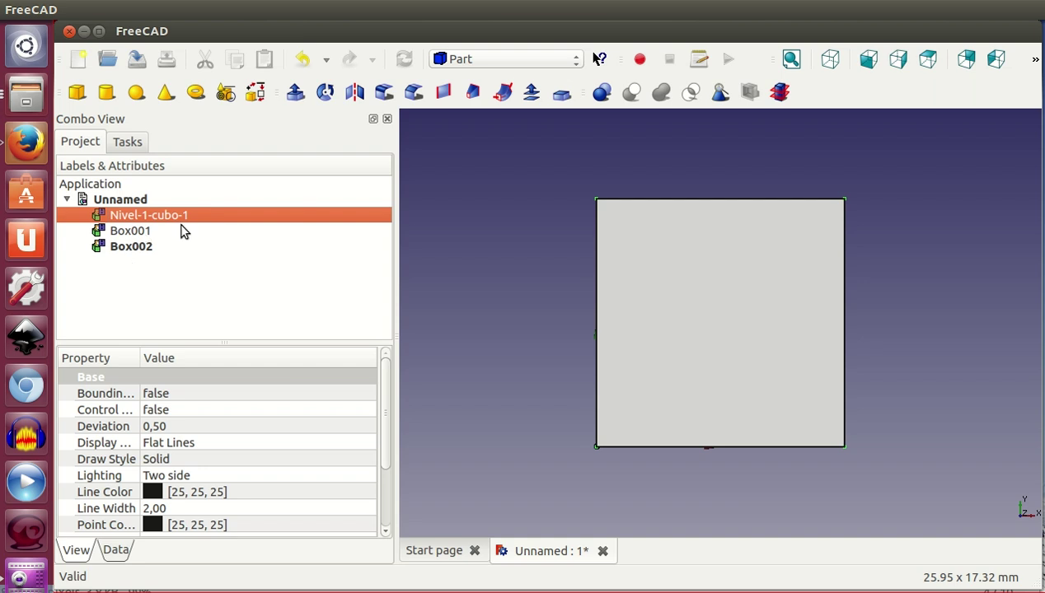
# - Show the cube in the axonometric view, zoom out, and move the reference window aside
pyautogui.click(829, 69)
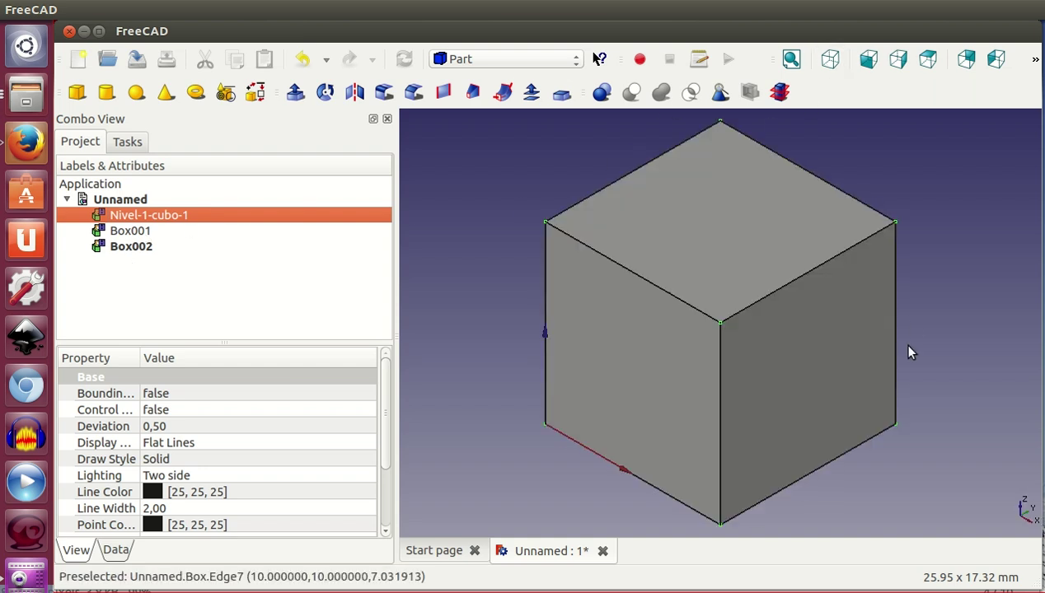
pyautogui.scroll(-3, 899, 341)
pyautogui.scroll(-1, 899, 343)
pyautogui.moveTo(812, 224)
pyautogui.mouseDown()
pyautogui.moveTo(714, 208)
pyautogui.moveTo(731, 212)
pyautogui.mouseUp()
pyautogui.moveTo(887, 225); pyautogui.dragTo(1044, 222)
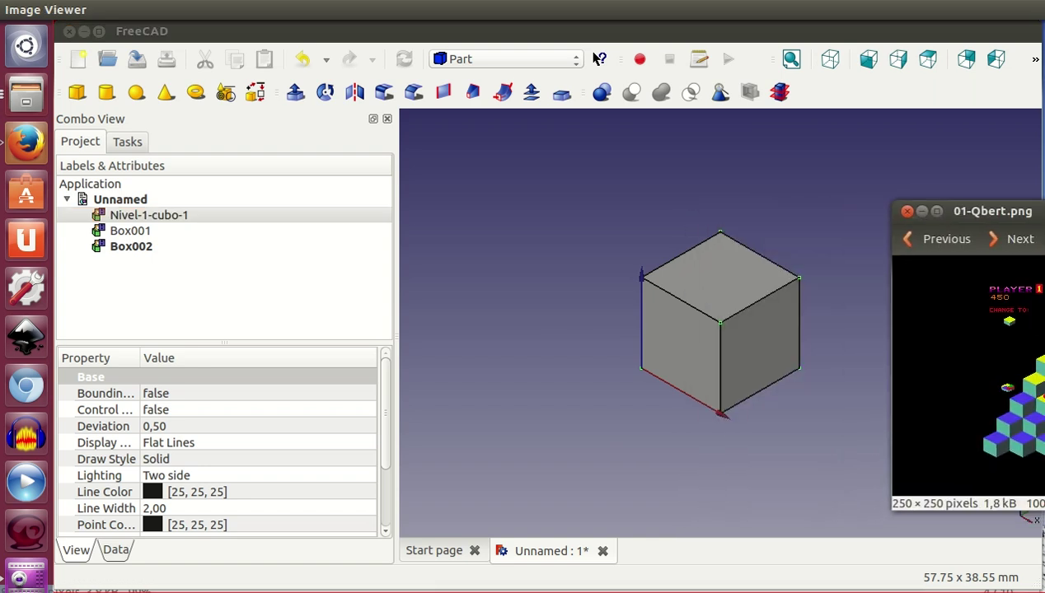
# - Rename Box001 to Nivel-2-cubo-1
pyautogui.click(132, 234)
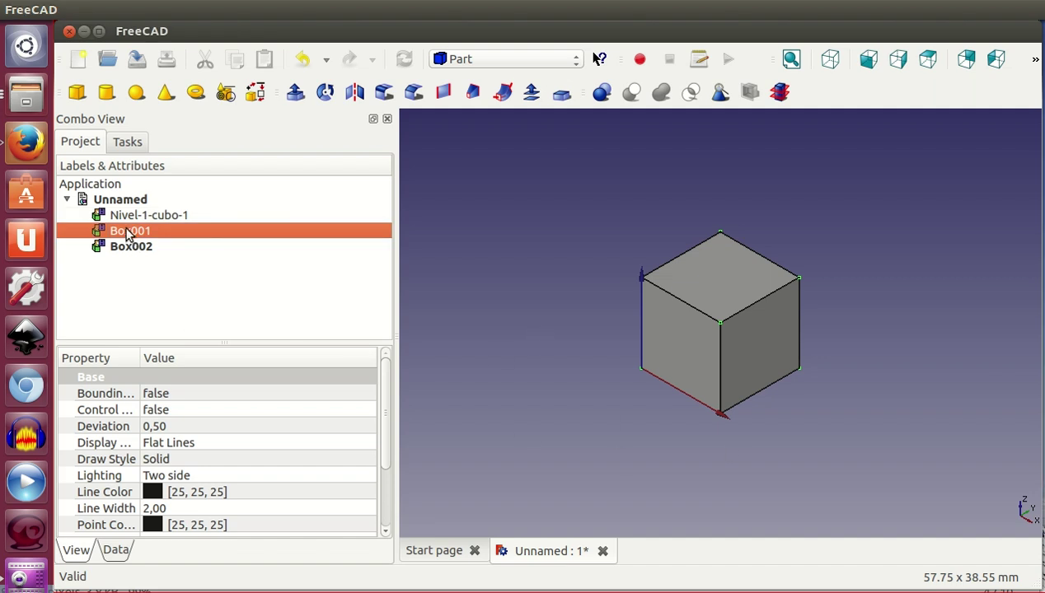
pyautogui.click(128, 232)
pyautogui.write('Nivel-2-cubo-1')
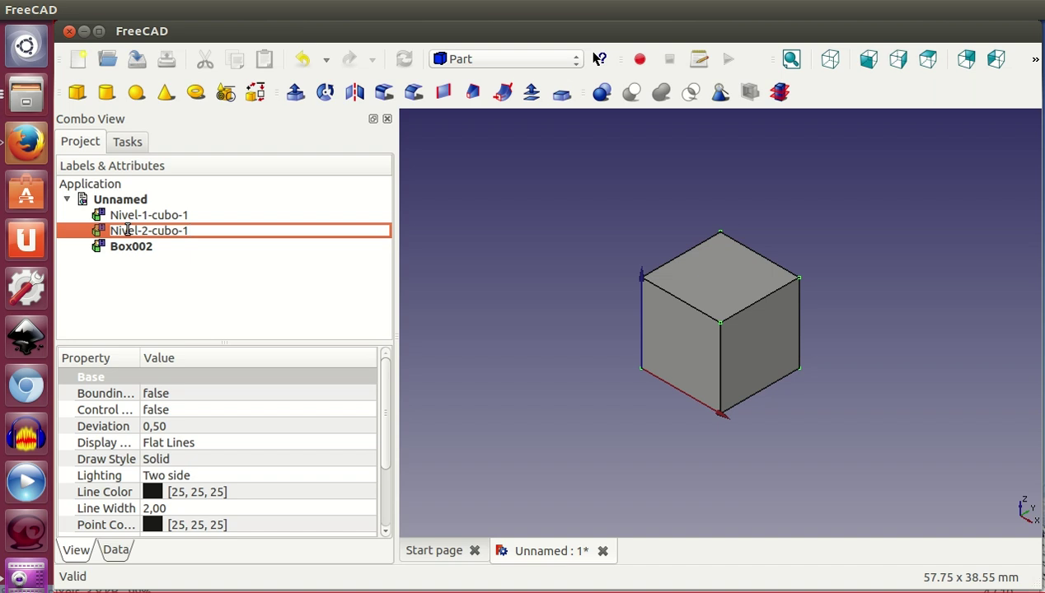
pyautogui.press('Return')
# - Rename Box002 to Nivel-2-cubo-2
pyautogui.click(134, 249)
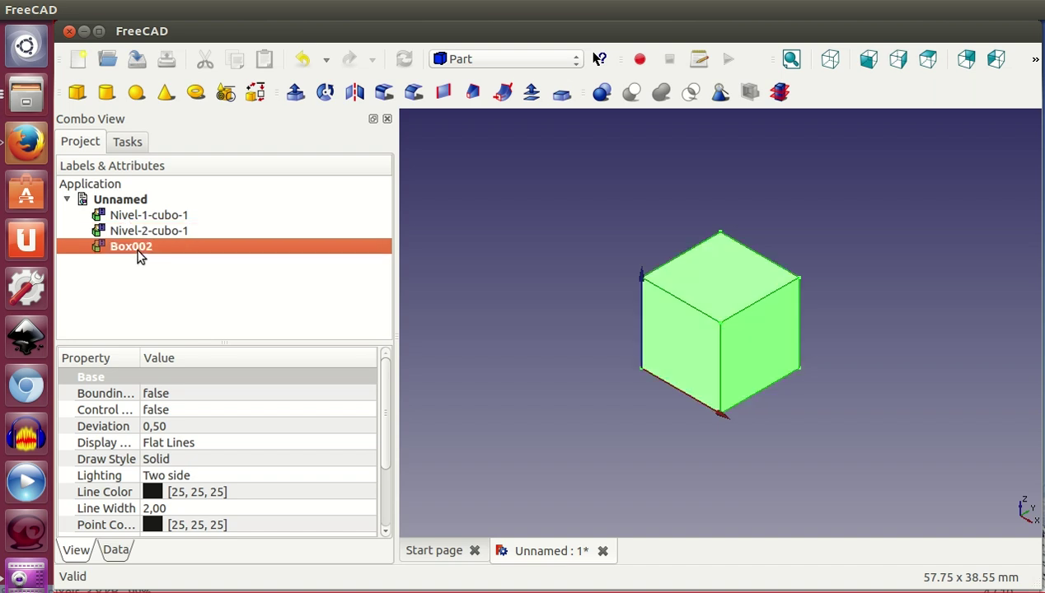
pyautogui.click(138, 251)
pyautogui.write('Nivel-2-cubo-2')
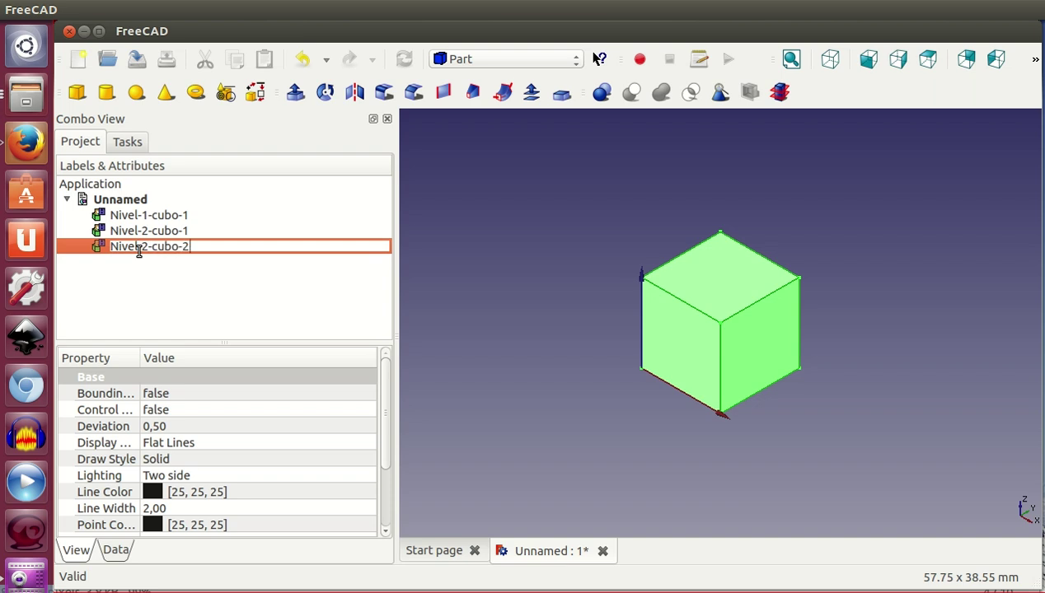
pyautogui.press('Return')
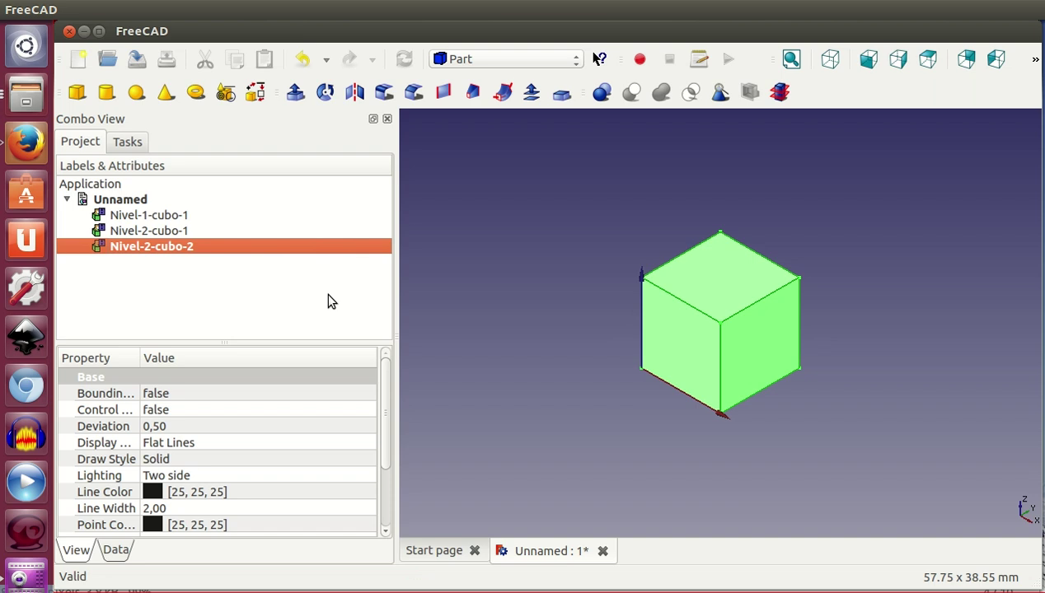
# - Show Nivel-2-cubo-1's Placement > Position properties in the Data panel
pyautogui.click(169, 238)
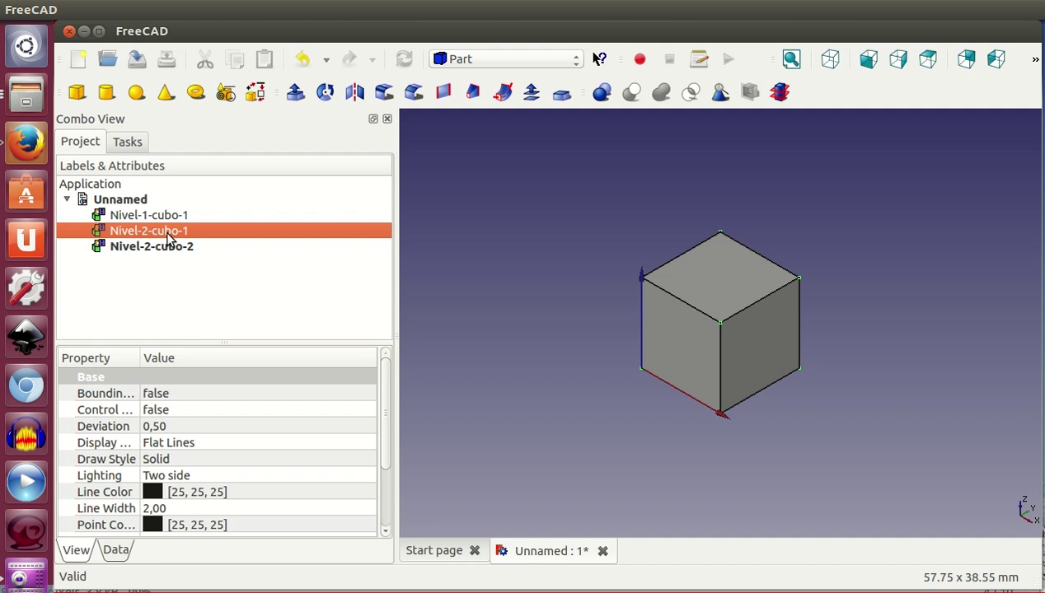
pyautogui.click(116, 550)
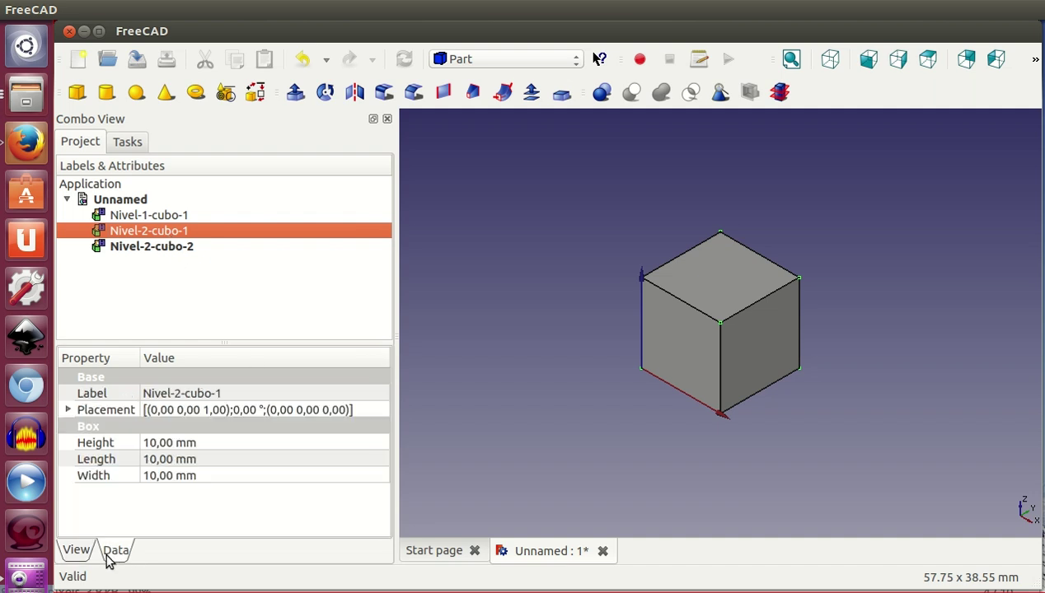
pyautogui.click(68, 410)
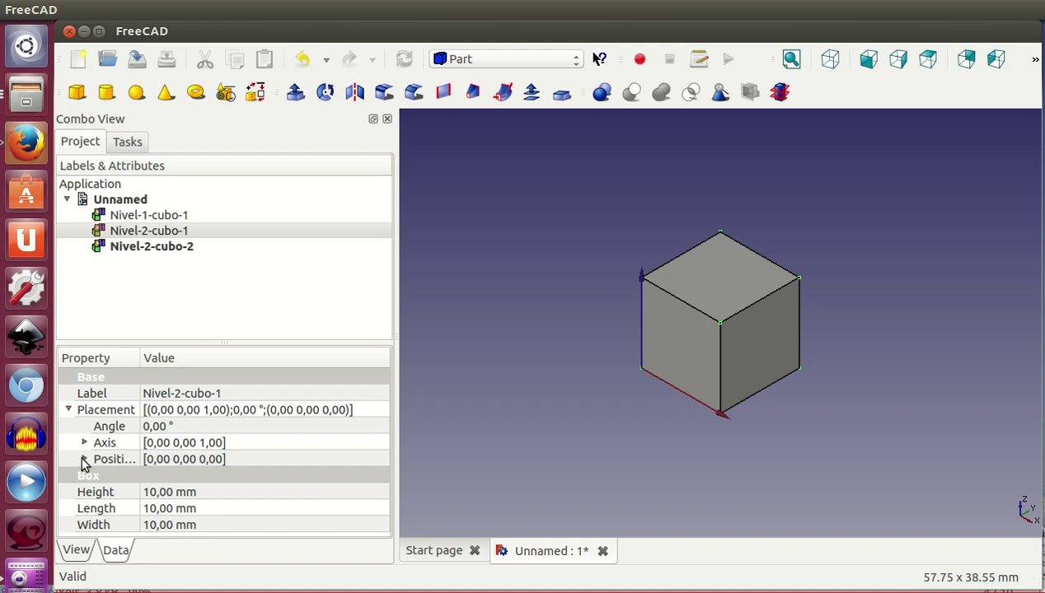
pyautogui.click(84, 459)
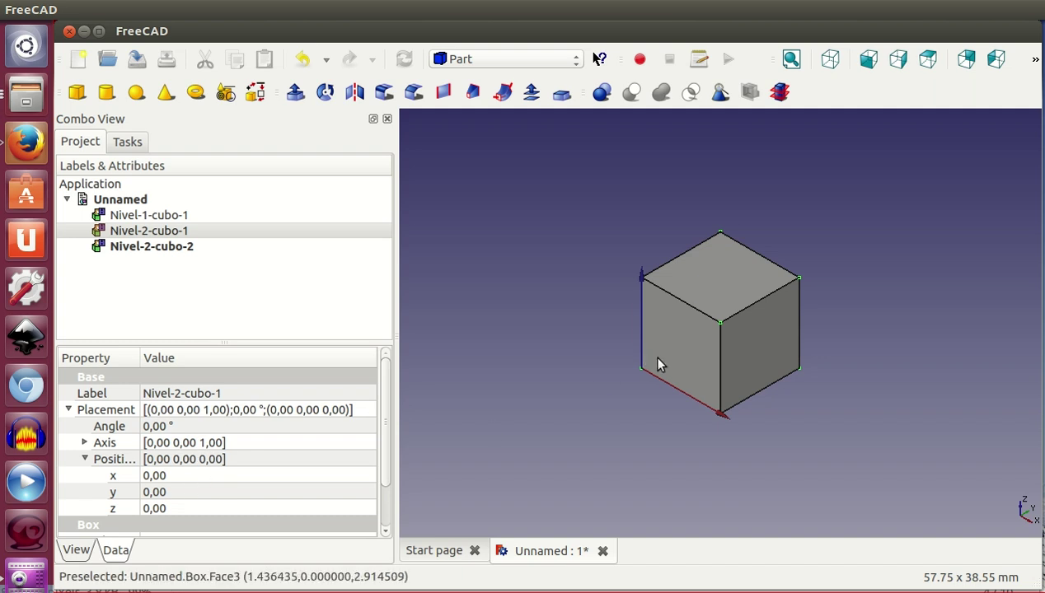
# - Set its Position x to 10 mm and collapse the Placement settings
pyautogui.click(176, 476)
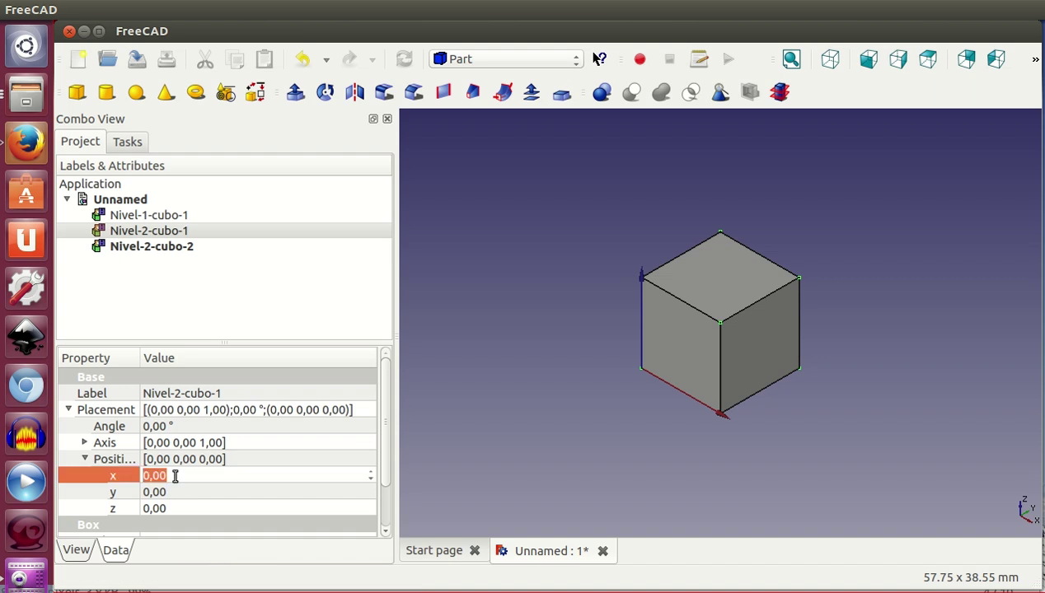
pyautogui.write('5')
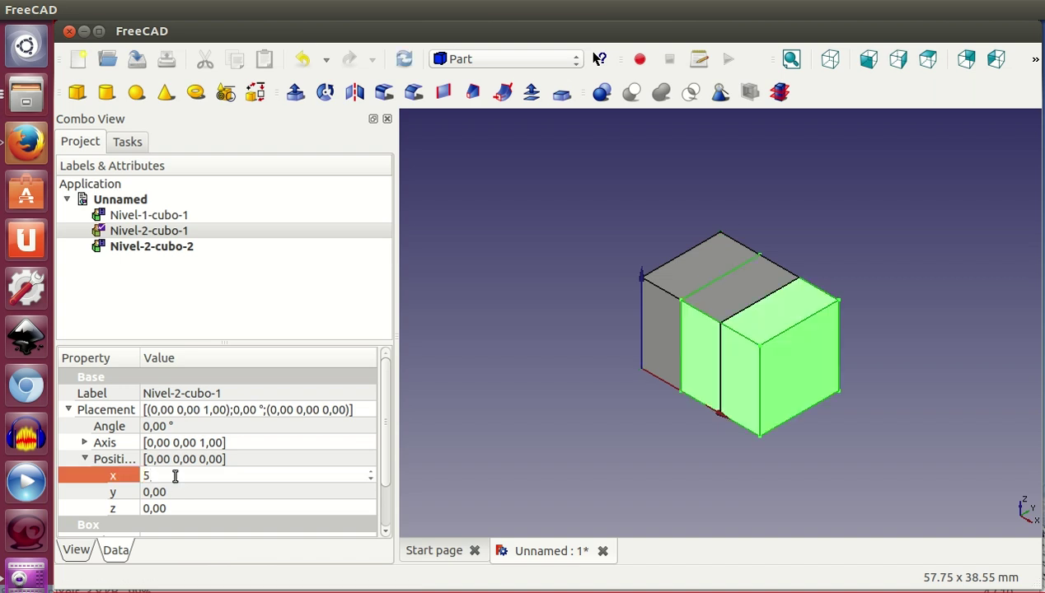
pyautogui.press('BackSpace')
pyautogui.write('5')
pyautogui.press('Return')
pyautogui.press('Up')
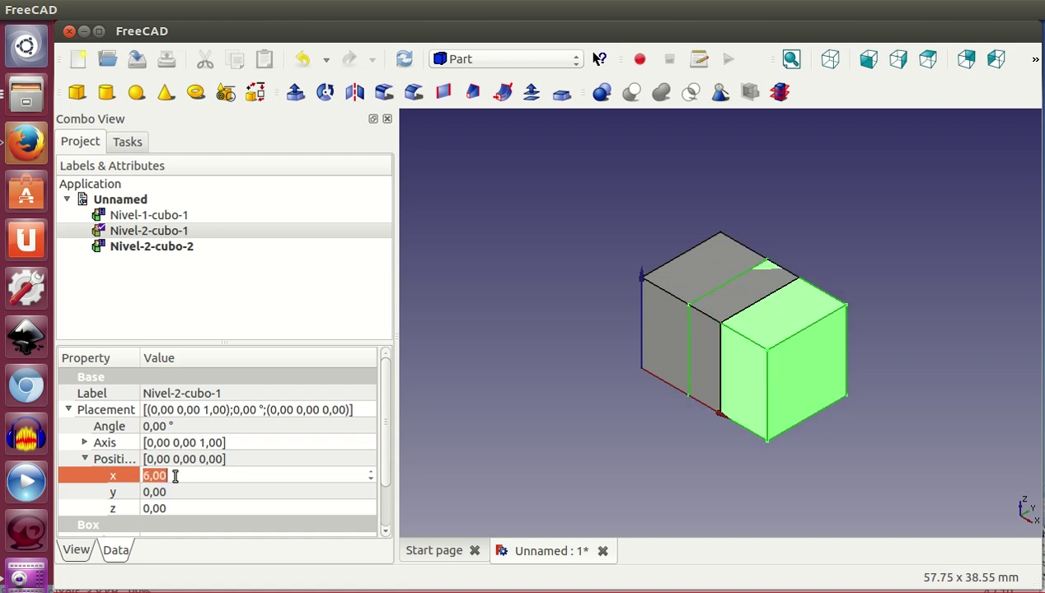
pyautogui.press('Up')
pyautogui.press('Up')
pyautogui.press('Up')
pyautogui.press('Up')
pyautogui.press('Up')
pyautogui.press('Up')
pyautogui.press('Down')
pyautogui.press('Down')
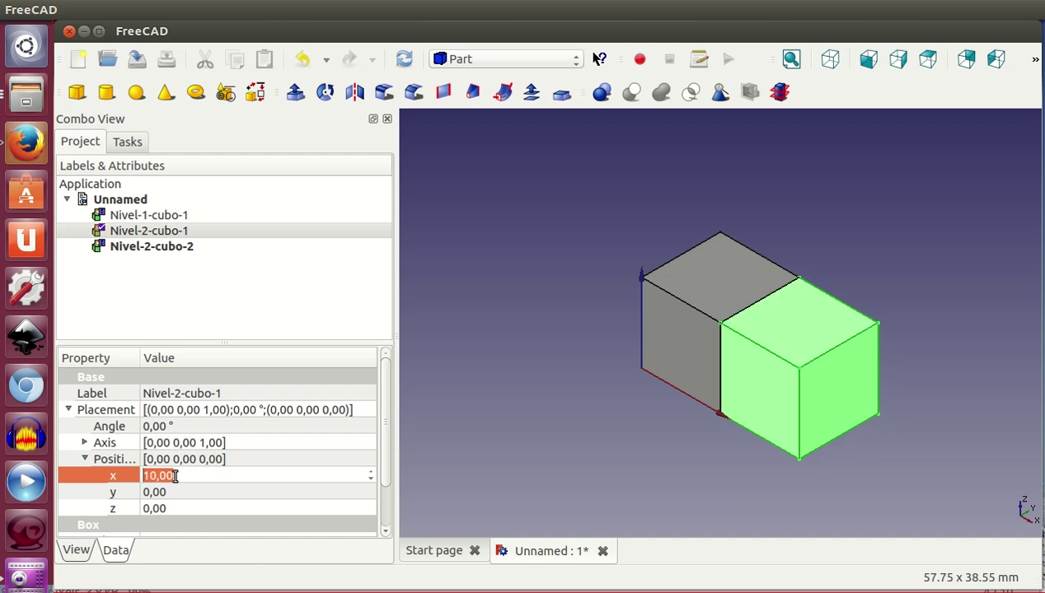
pyautogui.press('Return')
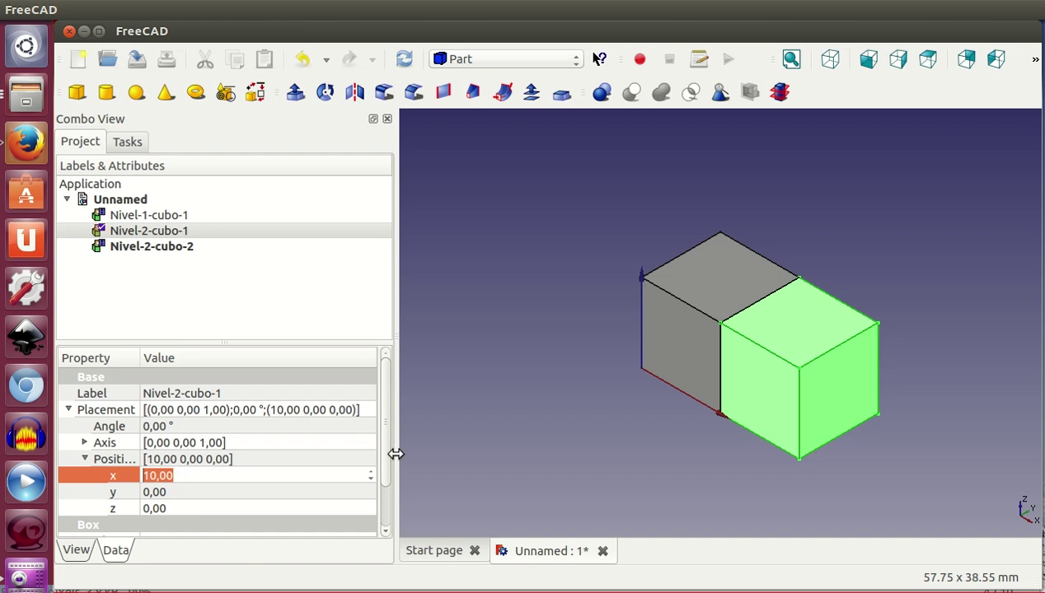
pyautogui.moveTo(385, 471)
pyautogui.mouseDown()
pyautogui.moveTo(387, 502)
pyautogui.moveTo(385, 463)
pyautogui.mouseUp()
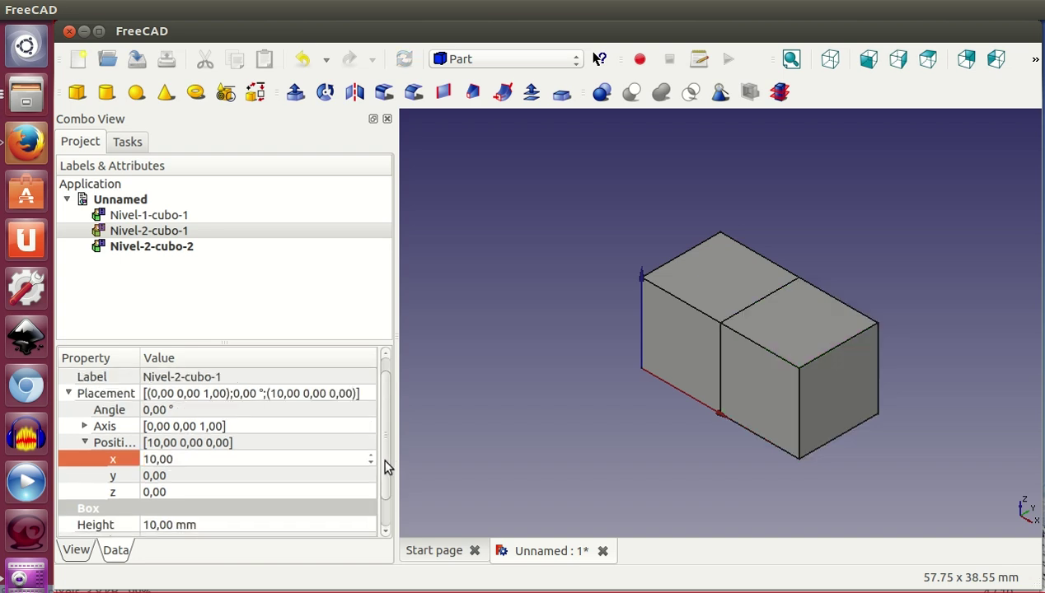
pyautogui.click(68, 409)
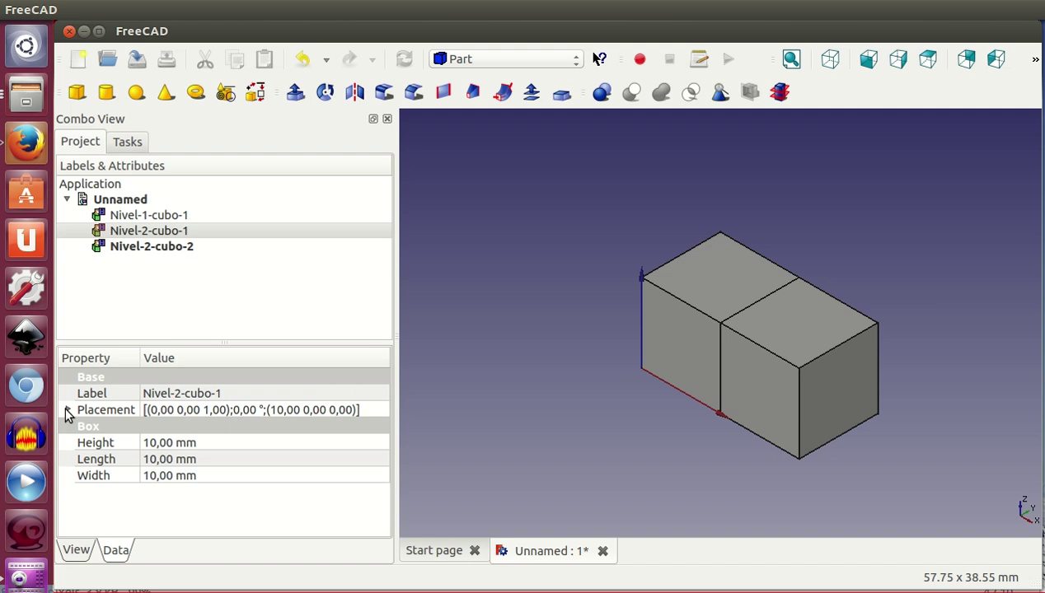
# - Open the Placement editor for Nivel-2-cubo-2
pyautogui.click(165, 252)
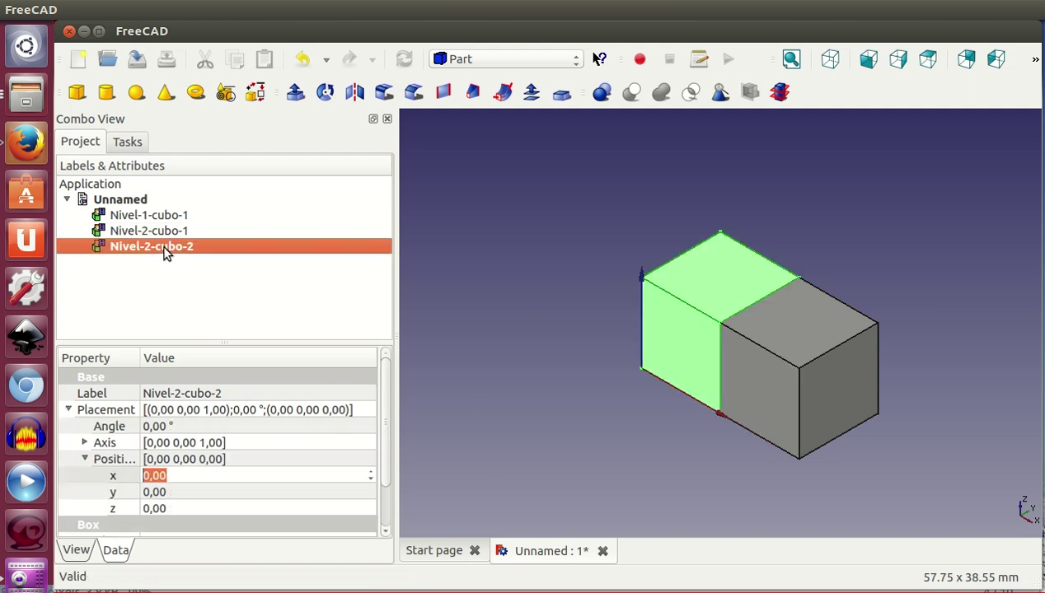
pyautogui.click(68, 409)
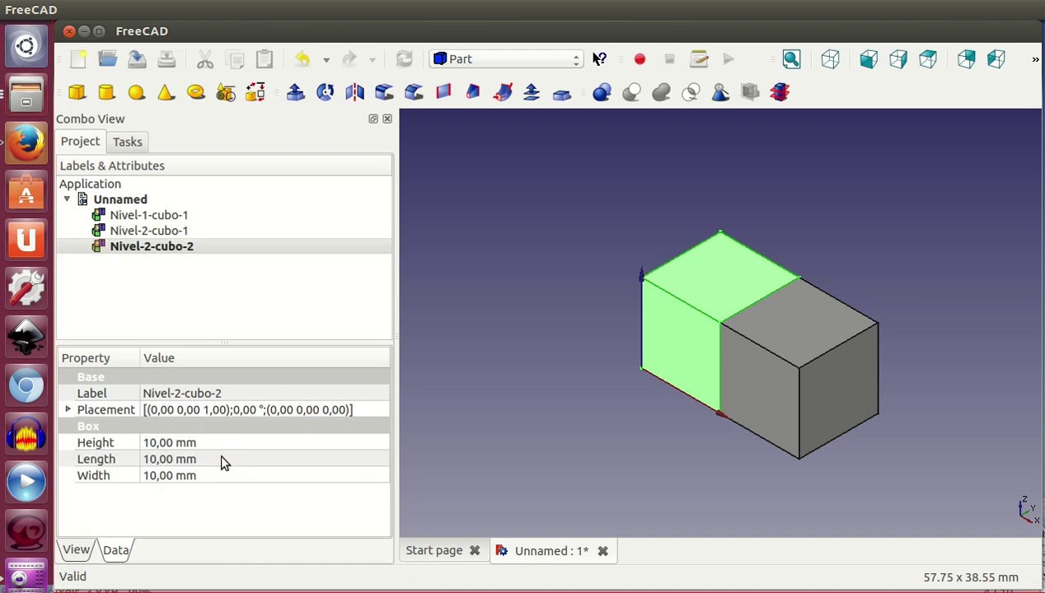
pyautogui.click(250, 409)
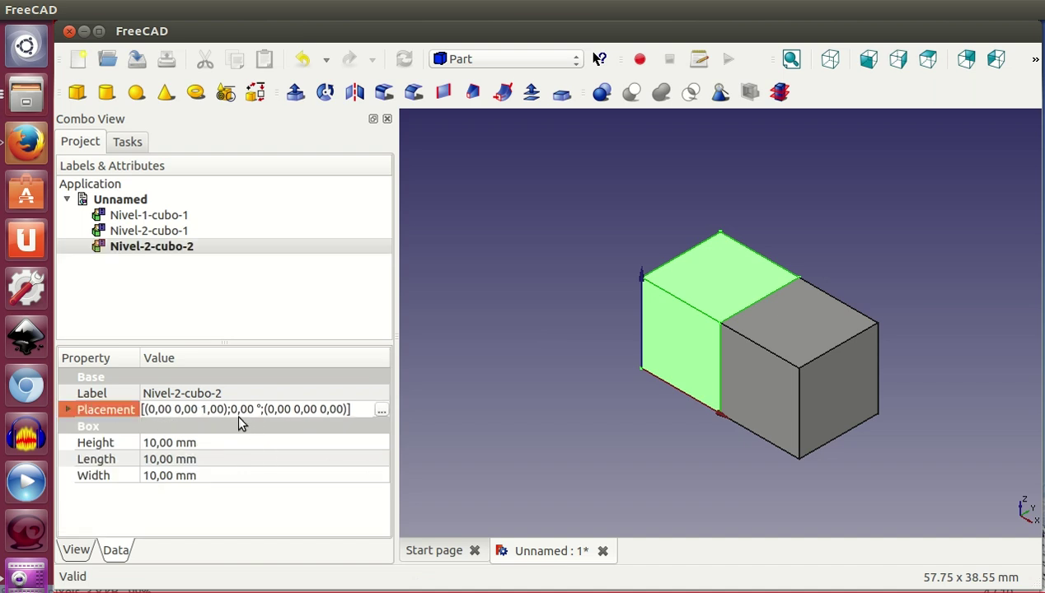
pyautogui.click(382, 410)
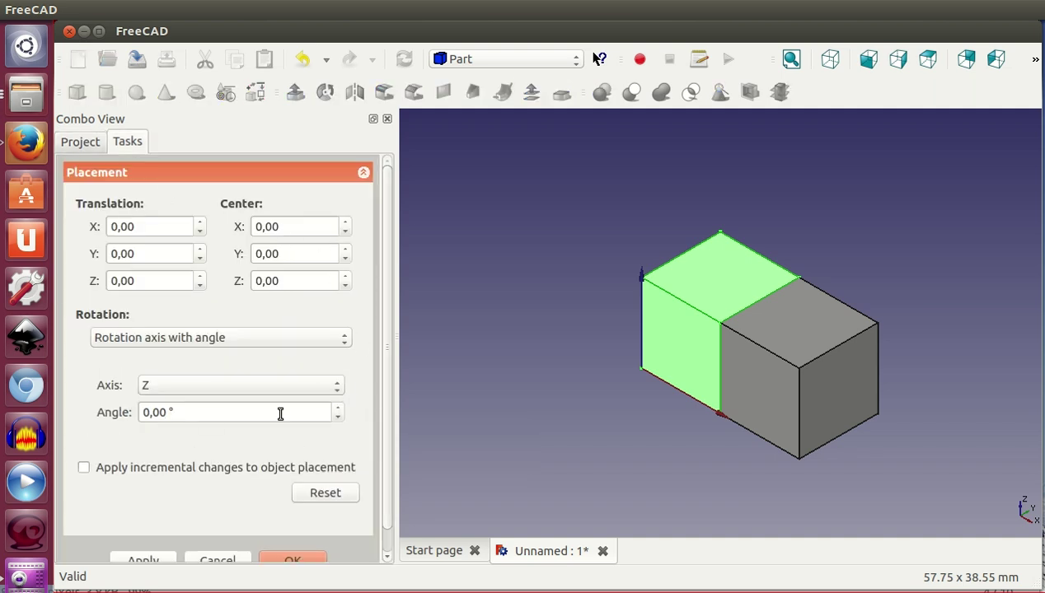
# - Set the Translation Y to 10 mm and confirm with OK
pyautogui.scroll(1, 164, 227)
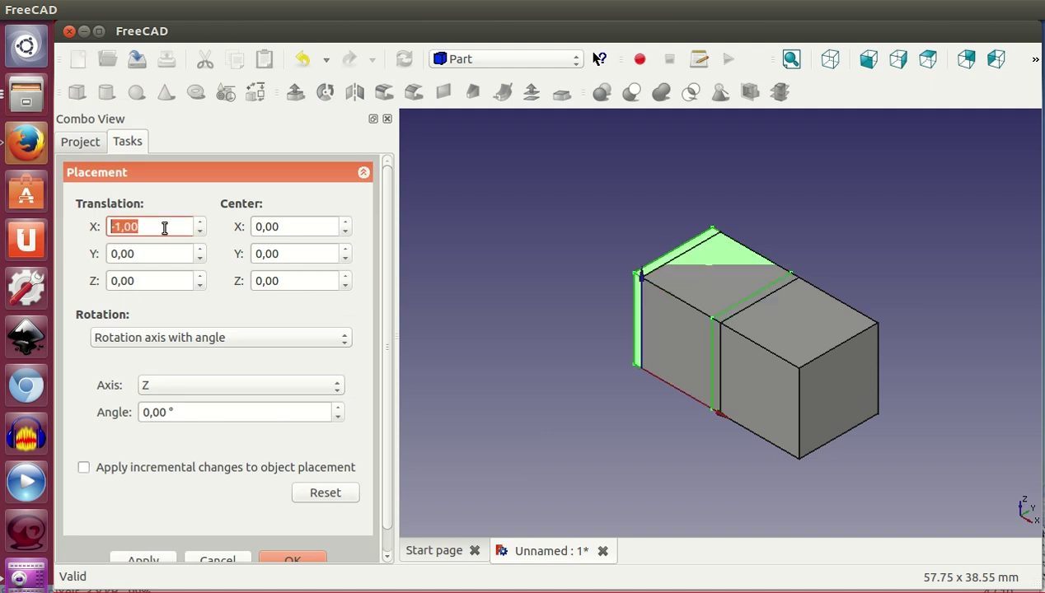
pyautogui.scroll(-1, 164, 228)
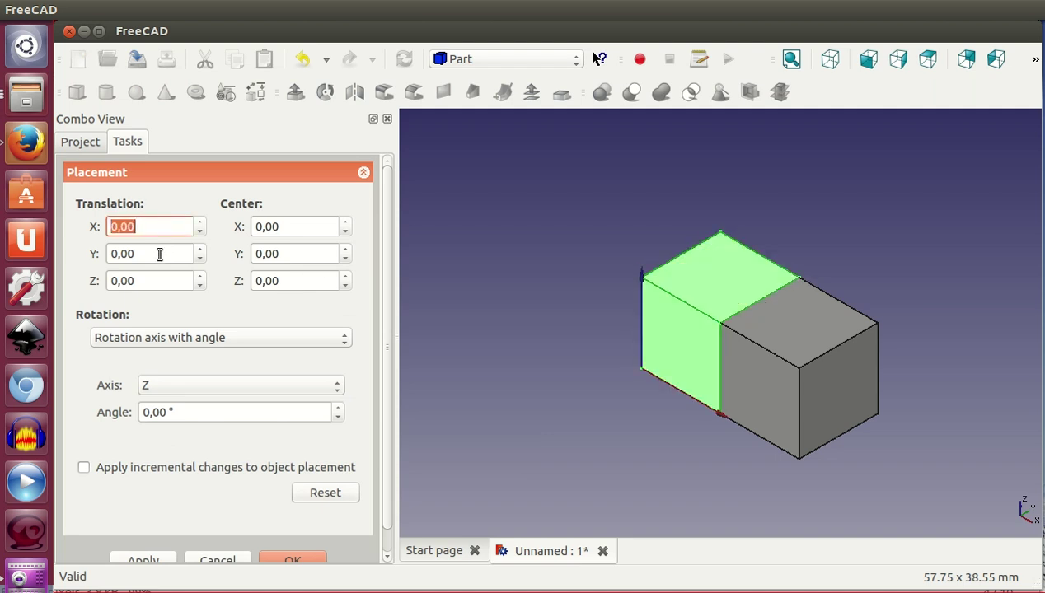
pyautogui.scroll(-2, 159, 255)
pyautogui.scroll(5, 160, 254)
pyautogui.scroll(3, 160, 255)
pyautogui.scroll(2, 159, 255)
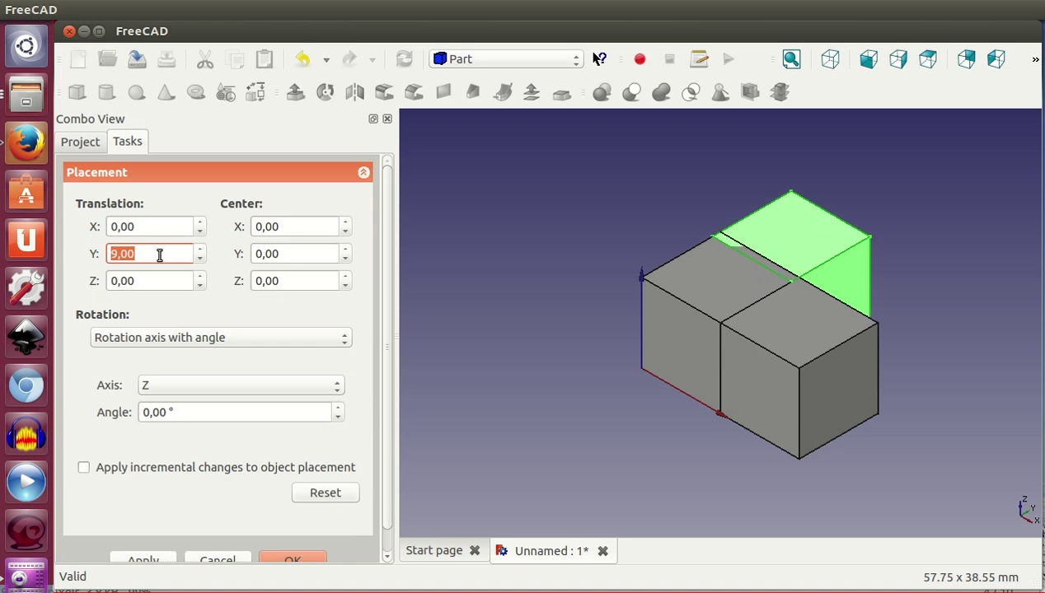
pyautogui.scroll(2, 160, 254)
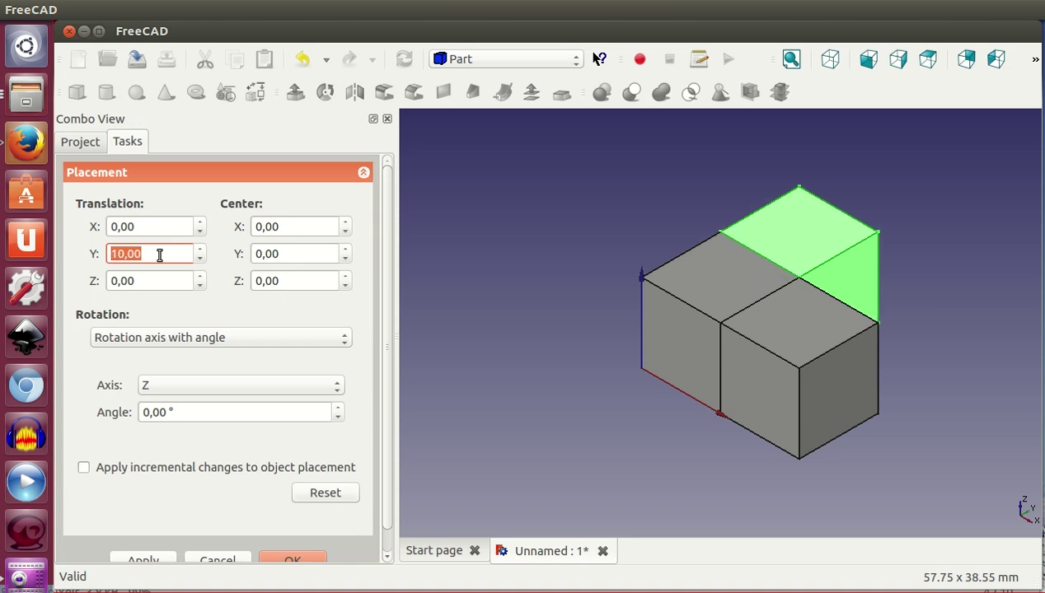
pyautogui.scroll(2, 160, 254)
pyautogui.scroll(1, 160, 255)
pyautogui.scroll(-1, 160, 254)
pyautogui.scroll(-2, 160, 255)
pyautogui.moveTo(383, 323); pyautogui.dragTo(383, 384)
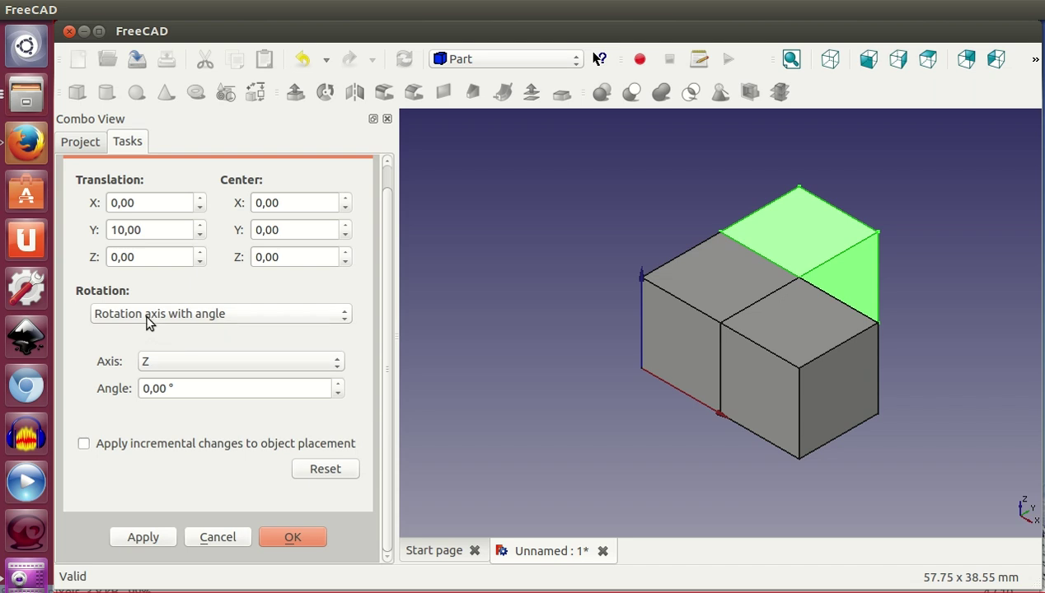
pyautogui.click(293, 537)
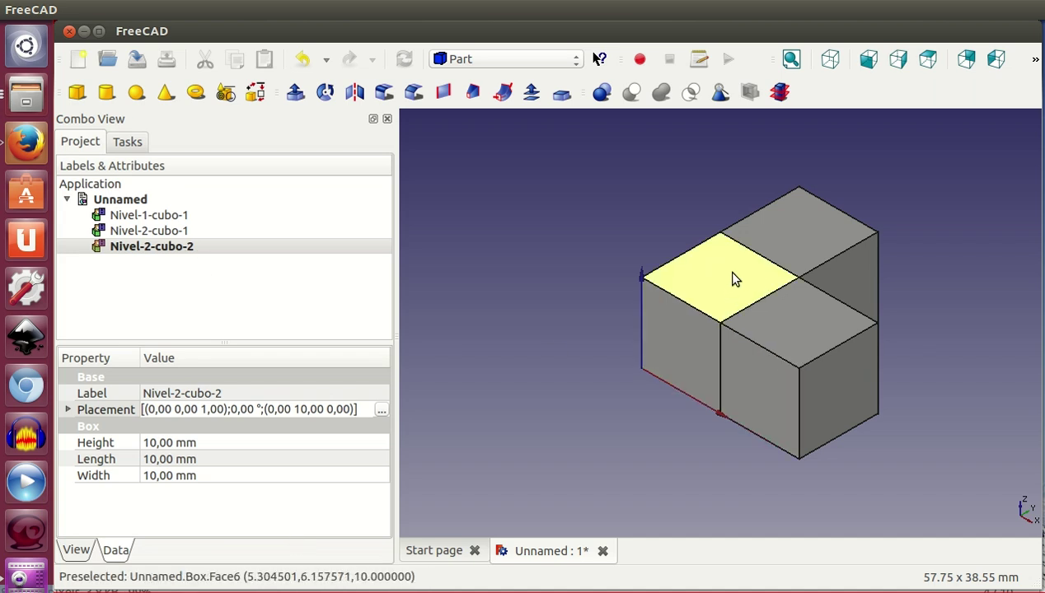
# - Add a fourth 10 mm box, Box003, and select it in the tree
pyautogui.moveTo(902, 447); pyautogui.dragTo(879, 472, button='middle')
pyautogui.press('0')
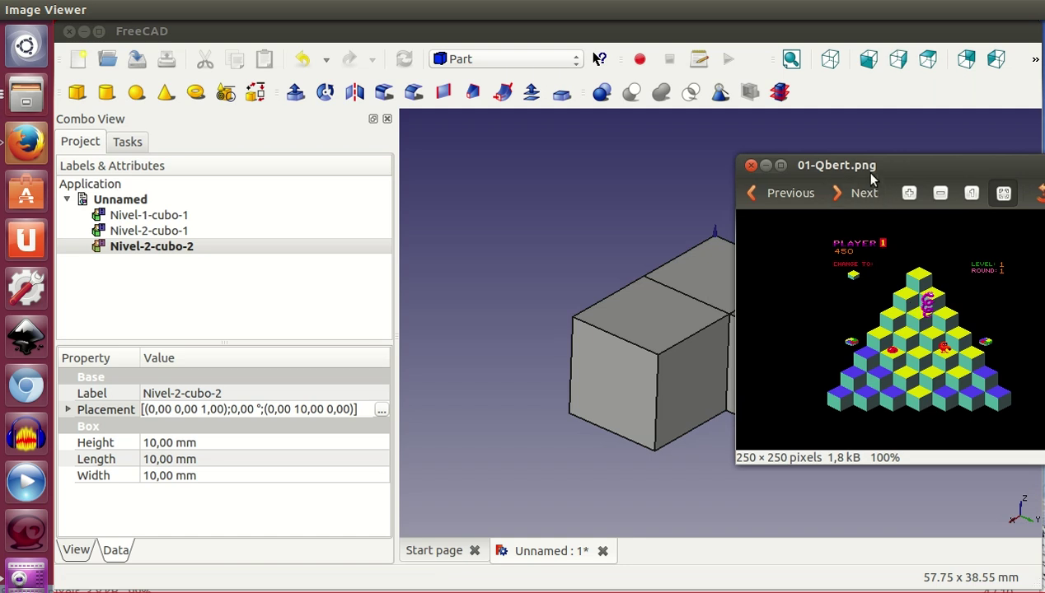
pyautogui.moveTo(861, 169); pyautogui.dragTo(1044, 165)
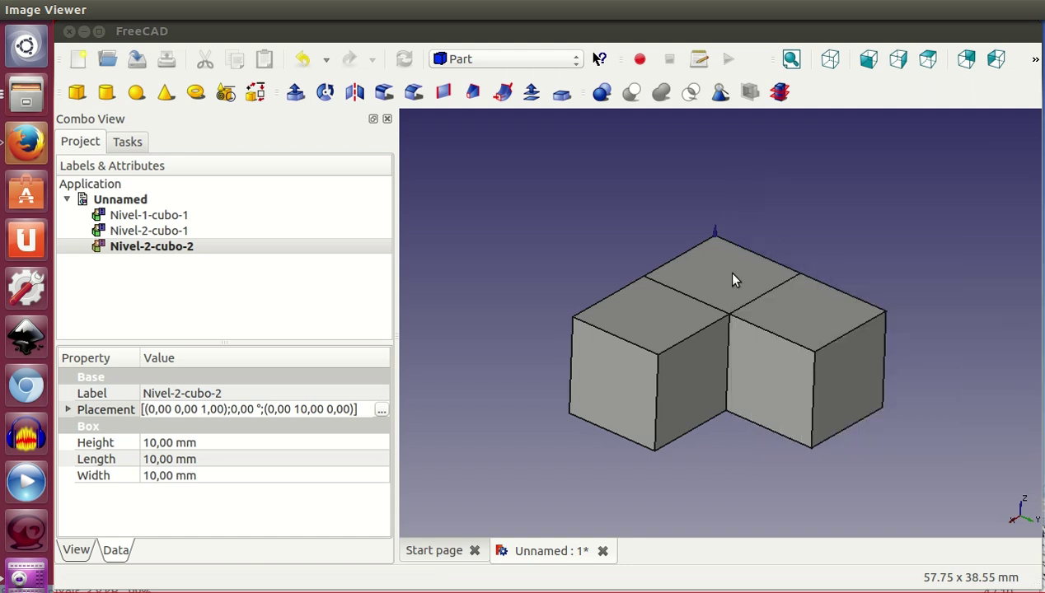
pyautogui.moveTo(767, 441); pyautogui.dragTo(825, 436, button='middle')
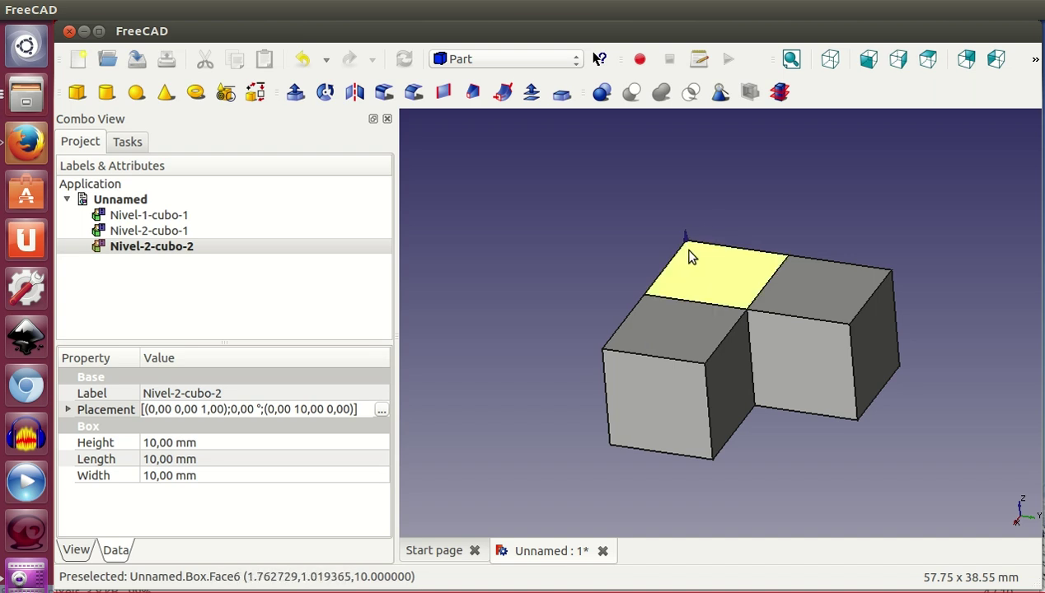
pyautogui.press('3')
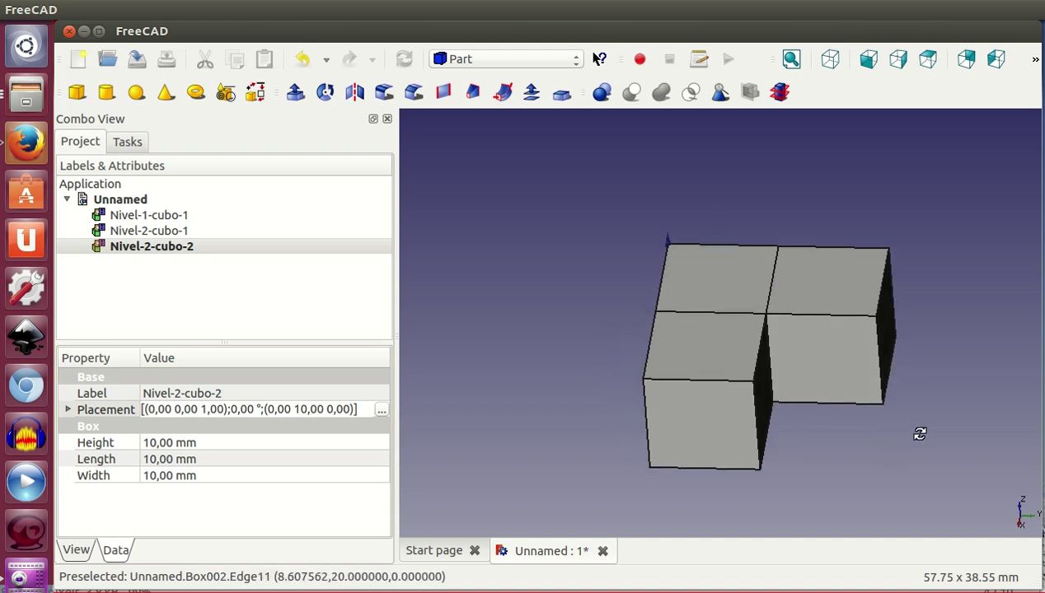
pyautogui.click(76, 93)
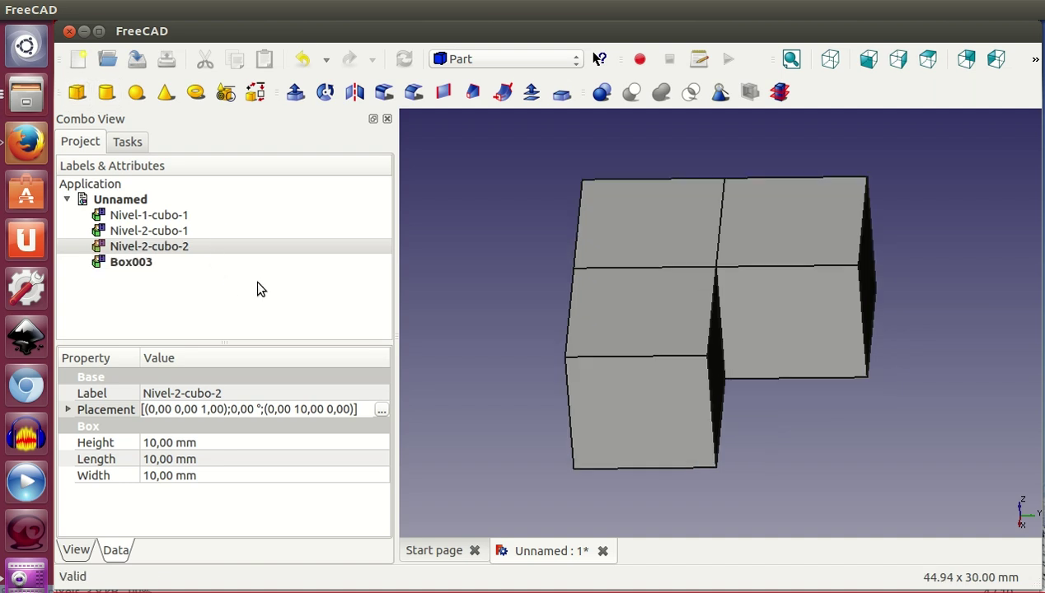
pyautogui.click(149, 264)
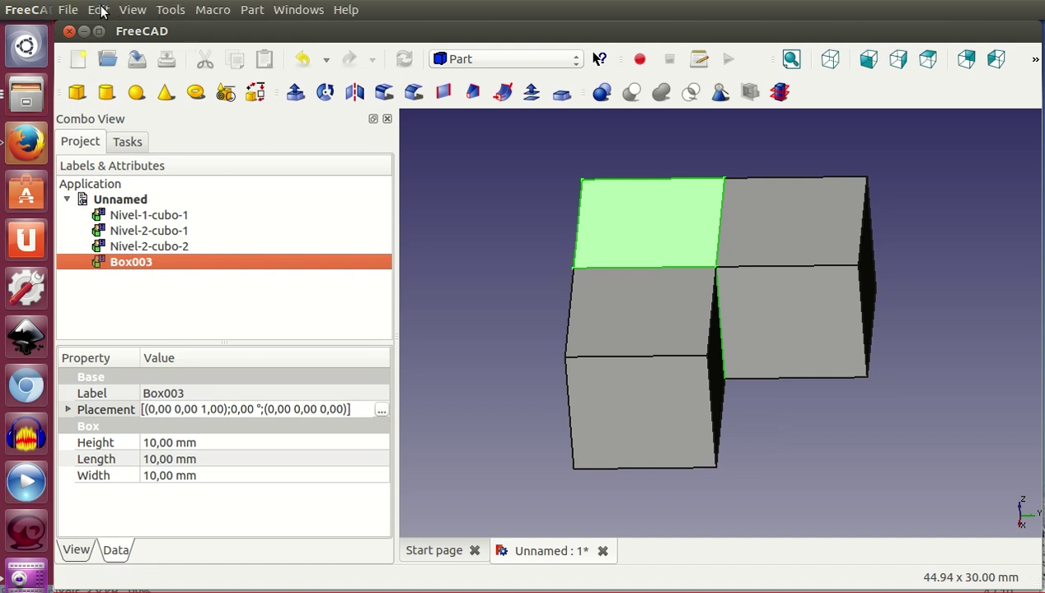
# - Use Edit > Placement to set Box003's Translation Z to 10 mm
pyautogui.click(99, 10)
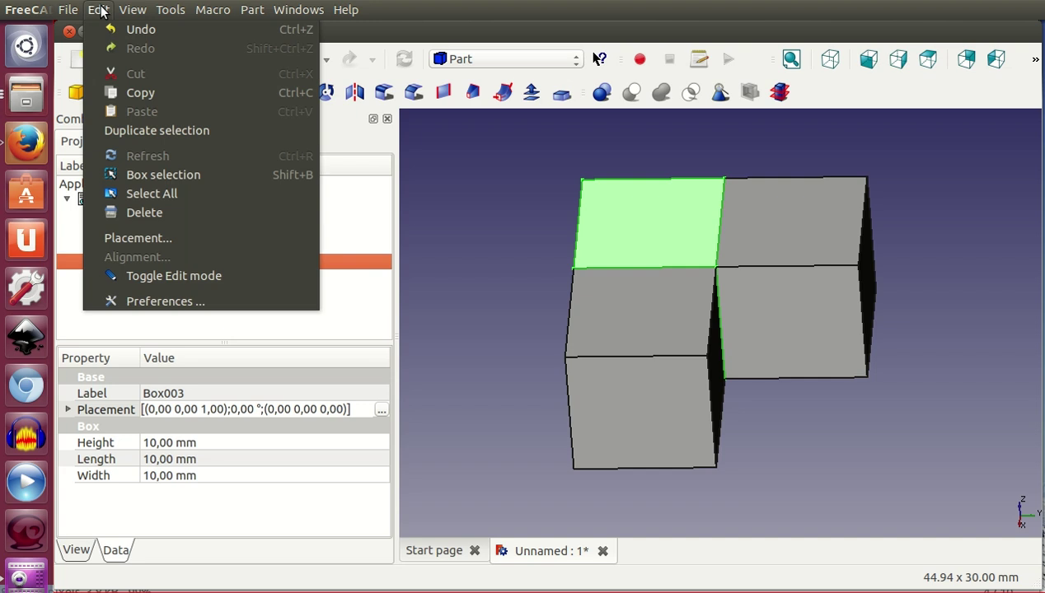
pyautogui.click(146, 235)
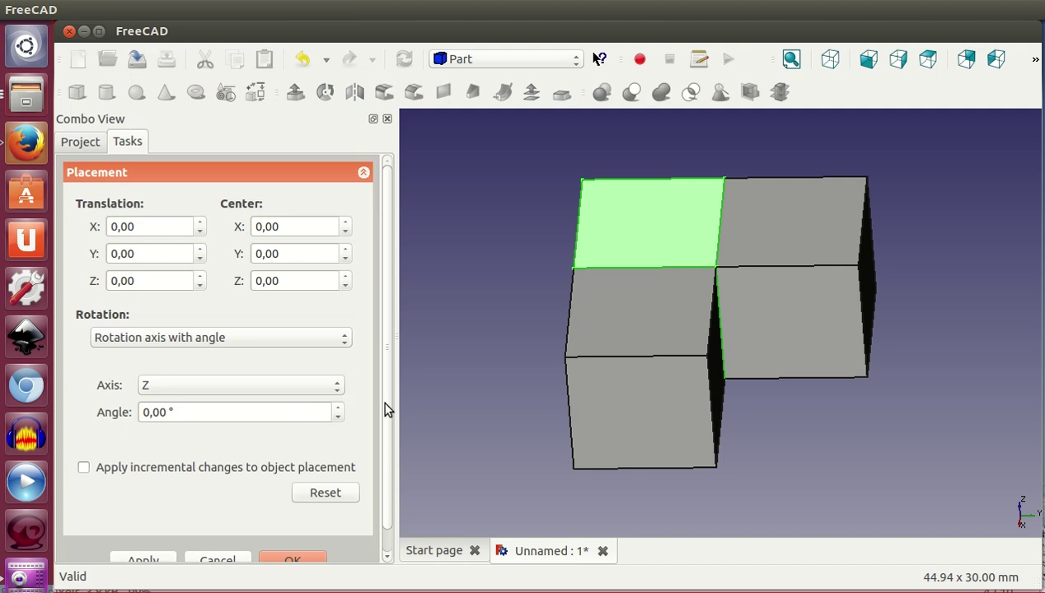
pyautogui.moveTo(384, 403); pyautogui.dragTo(387, 415)
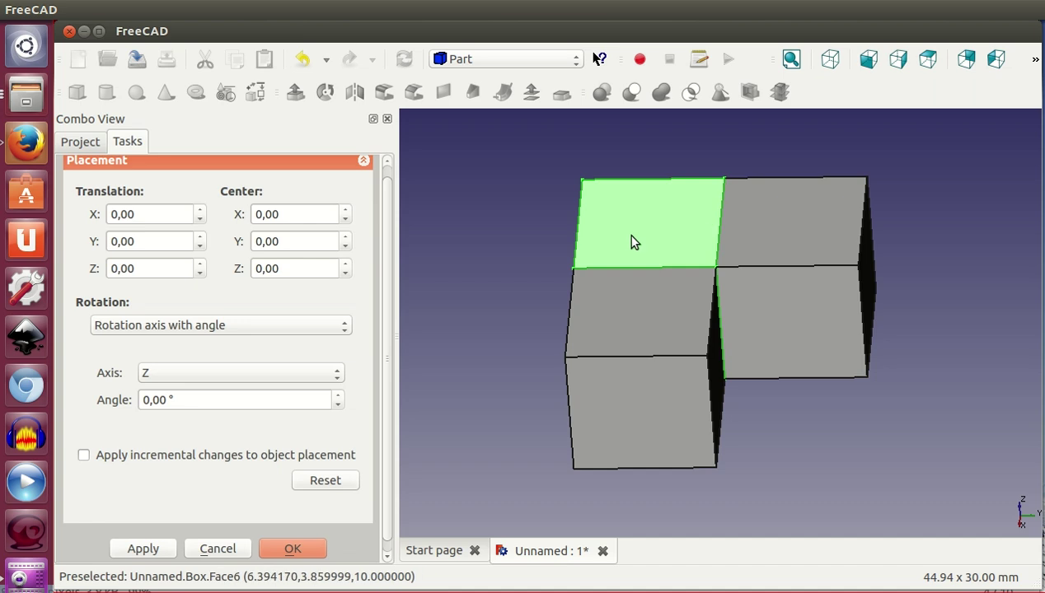
pyautogui.click(148, 269)
pyautogui.scroll(1, 148, 269)
pyautogui.scroll(1, 148, 268)
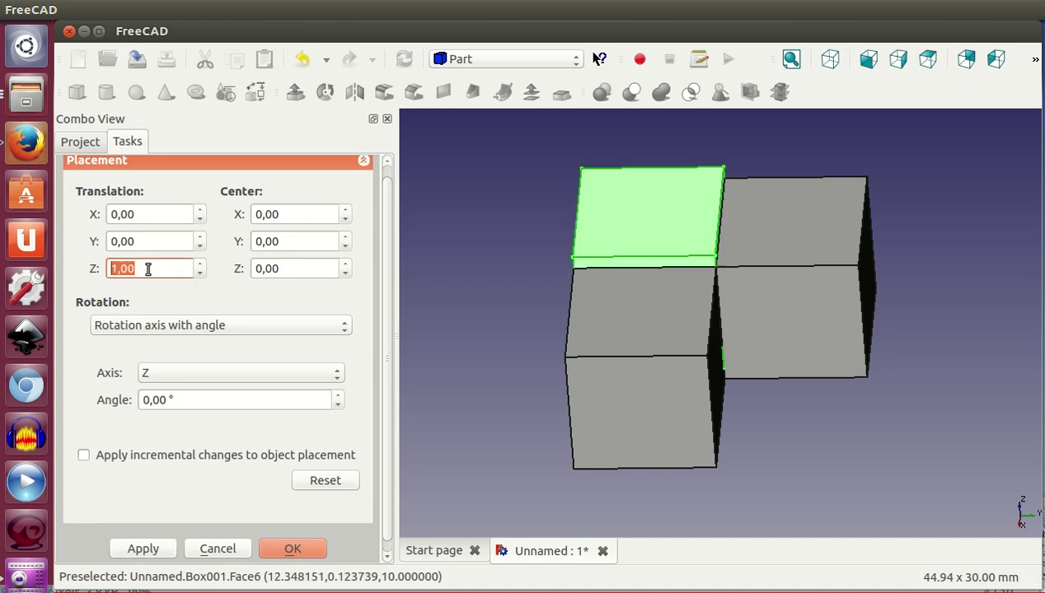
pyautogui.scroll(2, 148, 269)
pyautogui.scroll(3, 148, 268)
pyautogui.scroll(1, 148, 269)
pyautogui.scroll(1, 148, 269)
pyautogui.scroll(1, 149, 269)
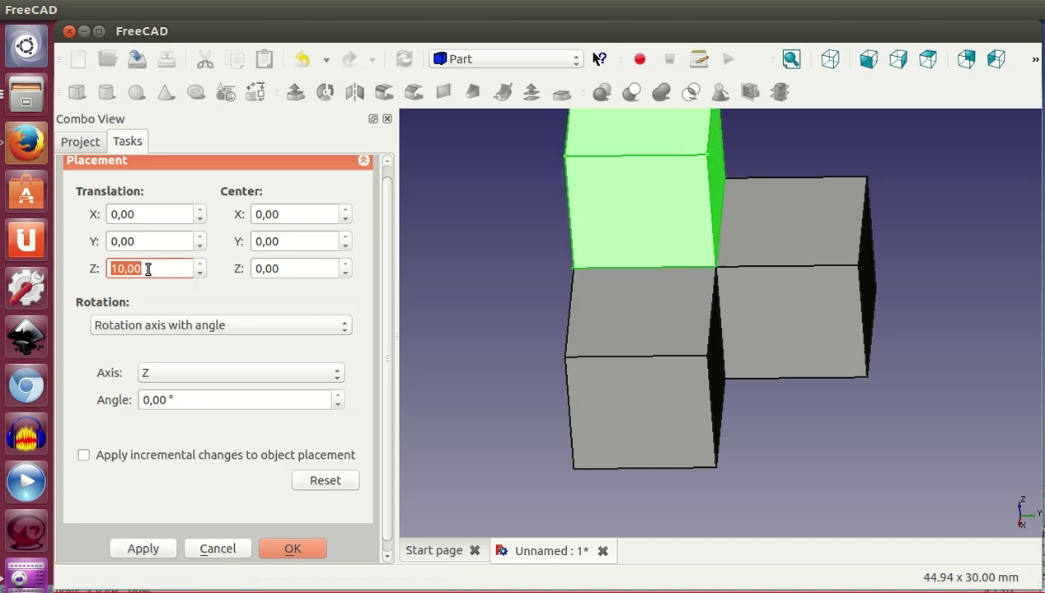
pyautogui.click(290, 548)
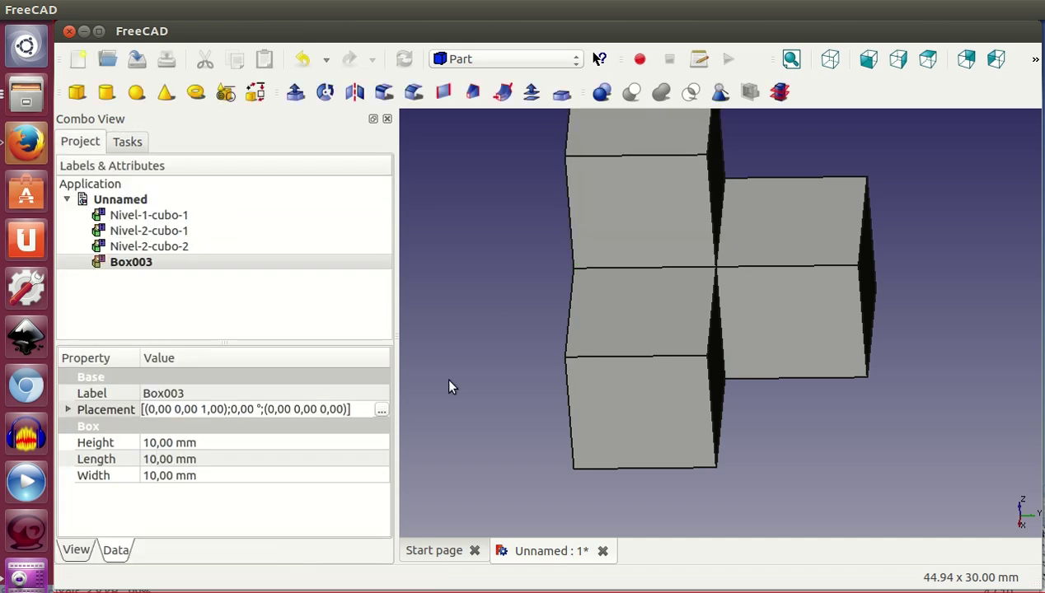
# - Fit all and orbit the view to inspect the four-cube stack isometrically
pyautogui.click(791, 59)
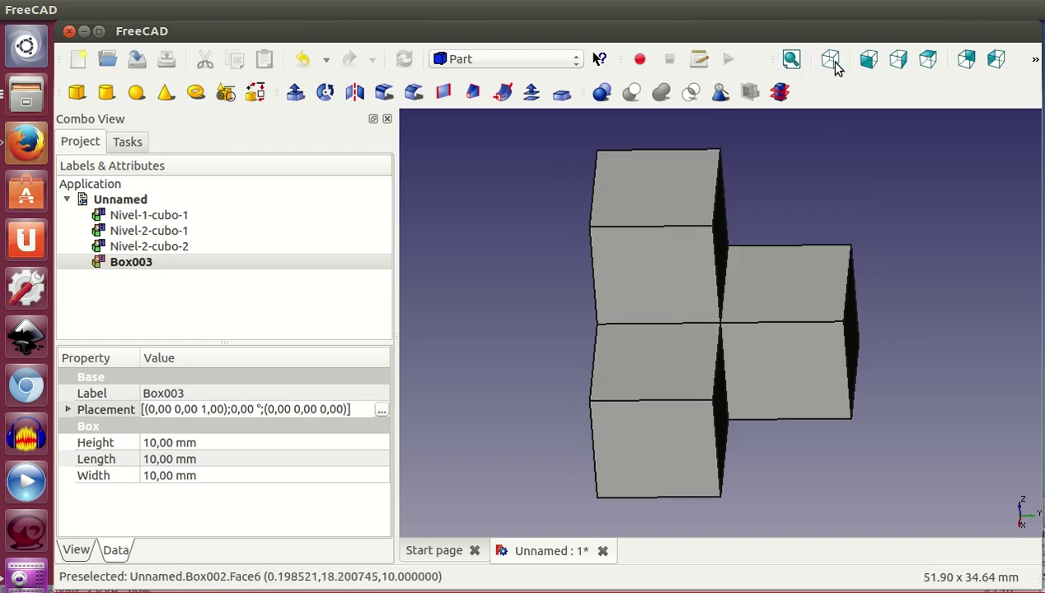
pyautogui.click(830, 60)
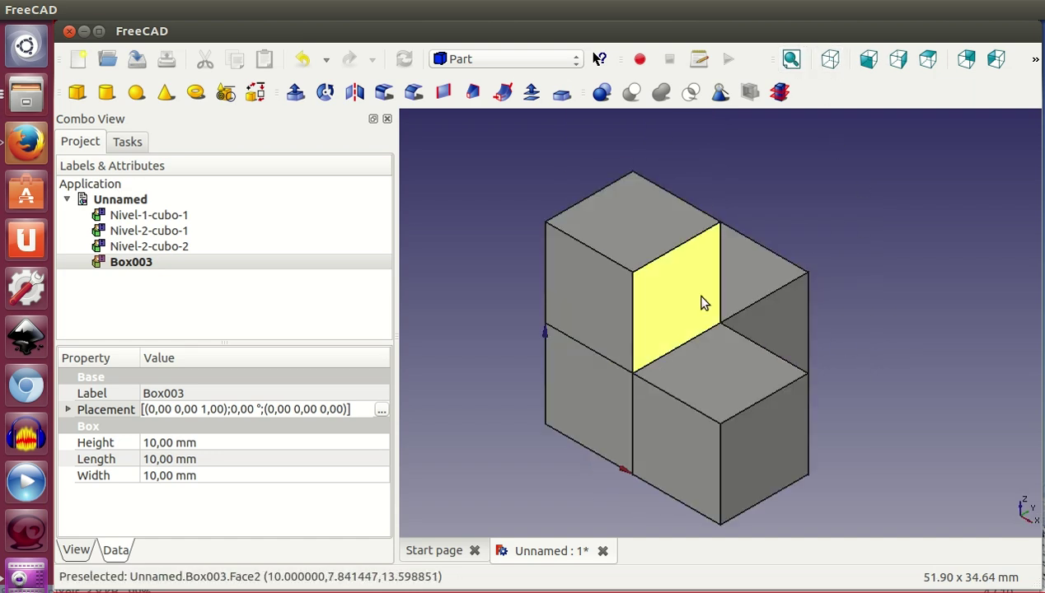
pyautogui.moveTo(854, 406); pyautogui.dragTo(739, 406, button='middle')
pyautogui.scroll(5, 739, 407)
pyautogui.rightClick(565, 356)
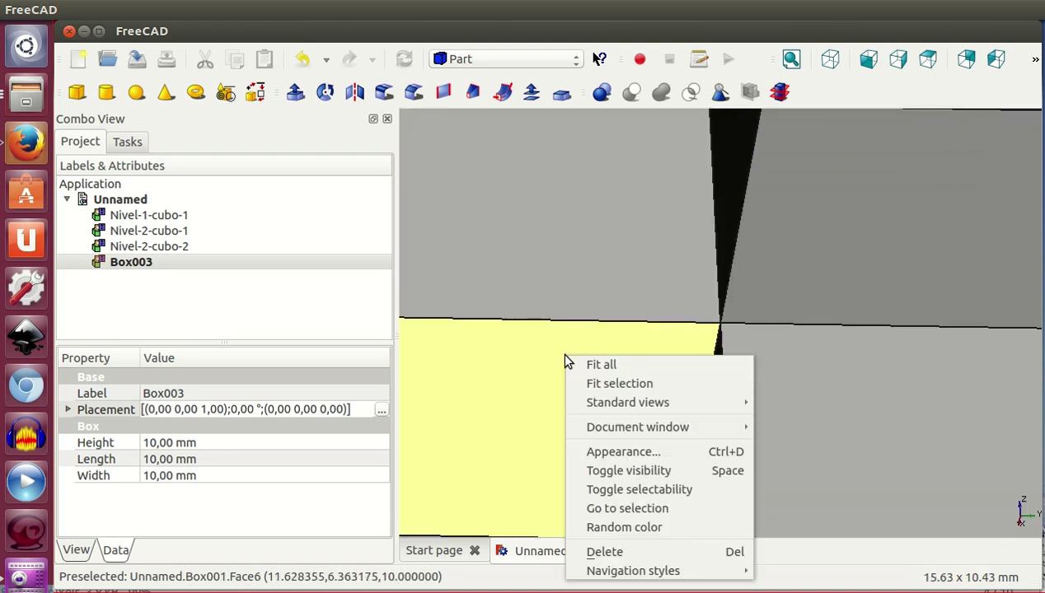
pyautogui.click(611, 367)
pyautogui.moveTo(804, 486)
pyautogui.mouseDown(button='middle')
pyautogui.moveTo(755, 470)
pyautogui.moveTo(739, 481)
pyautogui.mouseUp(button='middle')
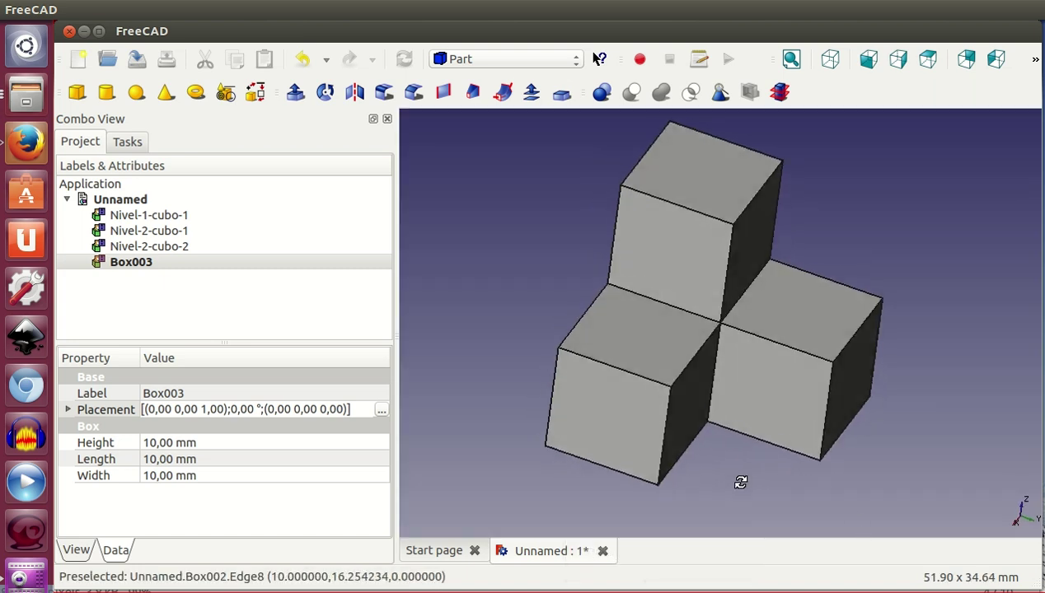
pyautogui.rightClick(845, 161)
pyautogui.click(886, 163)
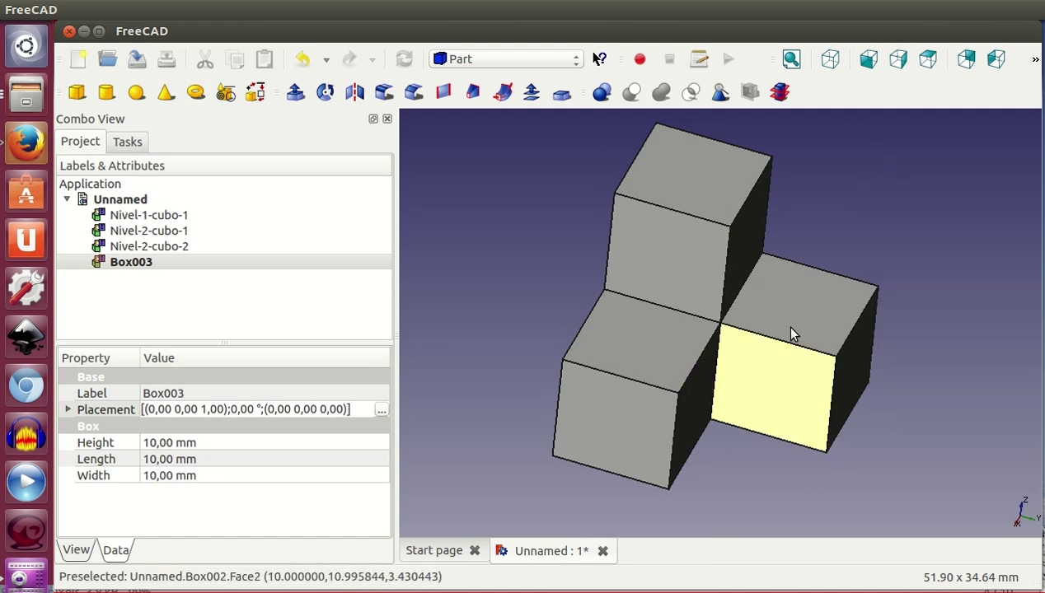
pyautogui.scroll(3, 903, 449)
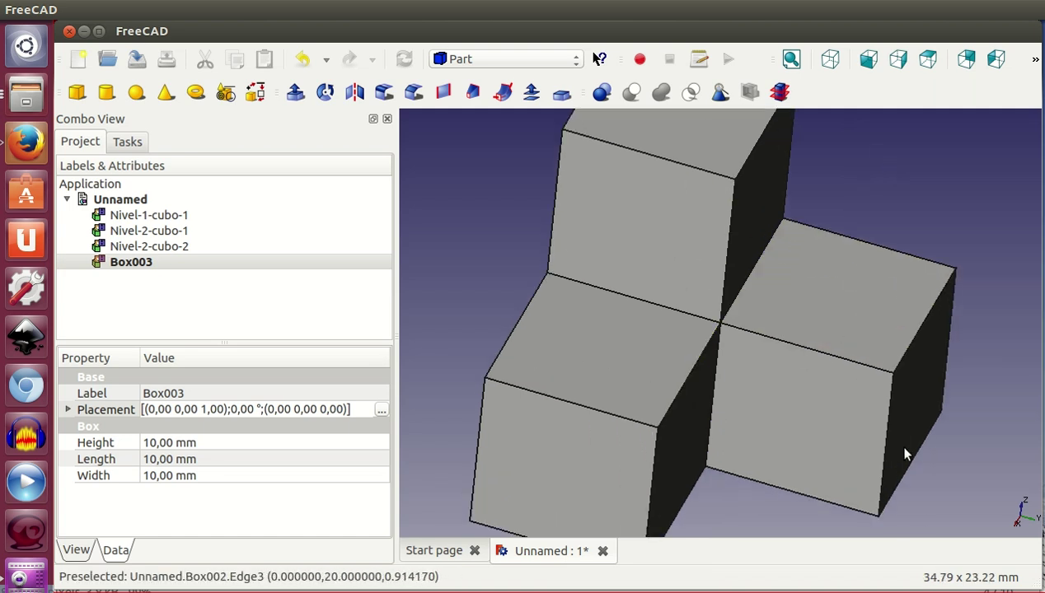
pyautogui.scroll(-4, 904, 450)
pyautogui.moveTo(895, 437)
pyautogui.mouseDown(button='middle')
pyautogui.moveTo(855, 411)
pyautogui.moveTo(972, 415)
pyautogui.moveTo(863, 350)
pyautogui.moveTo(976, 318)
pyautogui.moveTo(815, 407)
pyautogui.moveTo(694, 405)
pyautogui.moveTo(916, 280)
pyautogui.moveTo(921, 290)
pyautogui.mouseUp(button='middle')
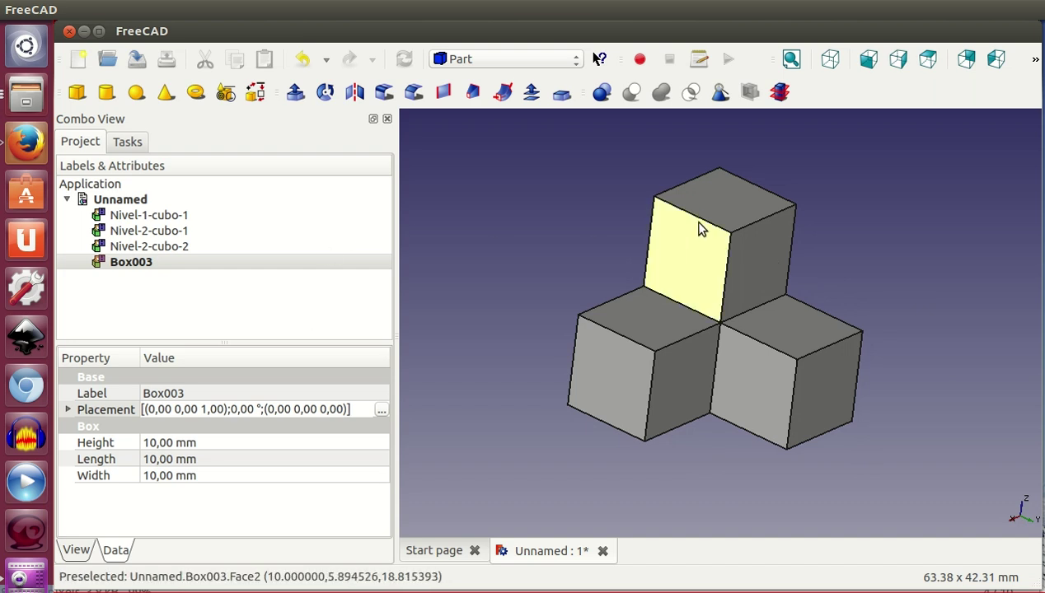
# - Delete Box003, the cube stacked on top, via the tree's context menu
pyautogui.click(740, 210)
pyautogui.doubleClick(733, 210)
pyautogui.click(729, 207)
pyautogui.doubleClick(730, 207)
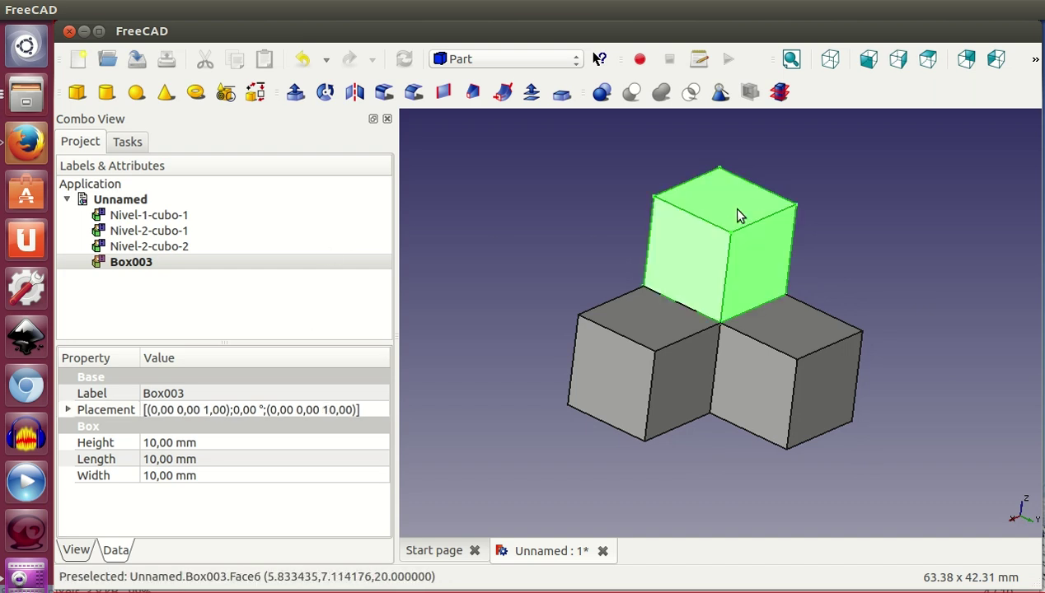
pyautogui.click(139, 264)
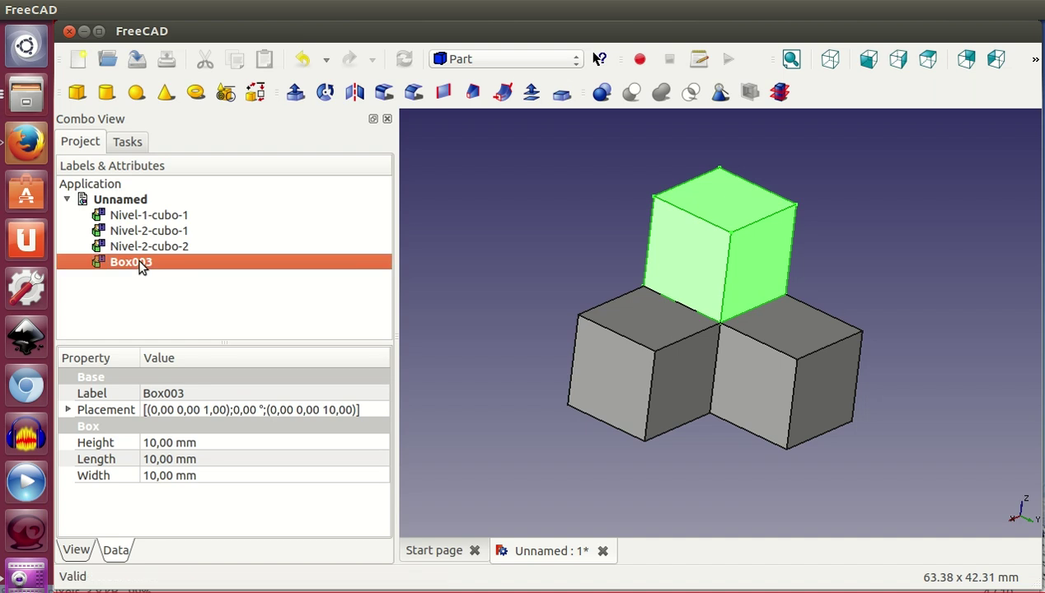
pyautogui.rightClick(140, 266)
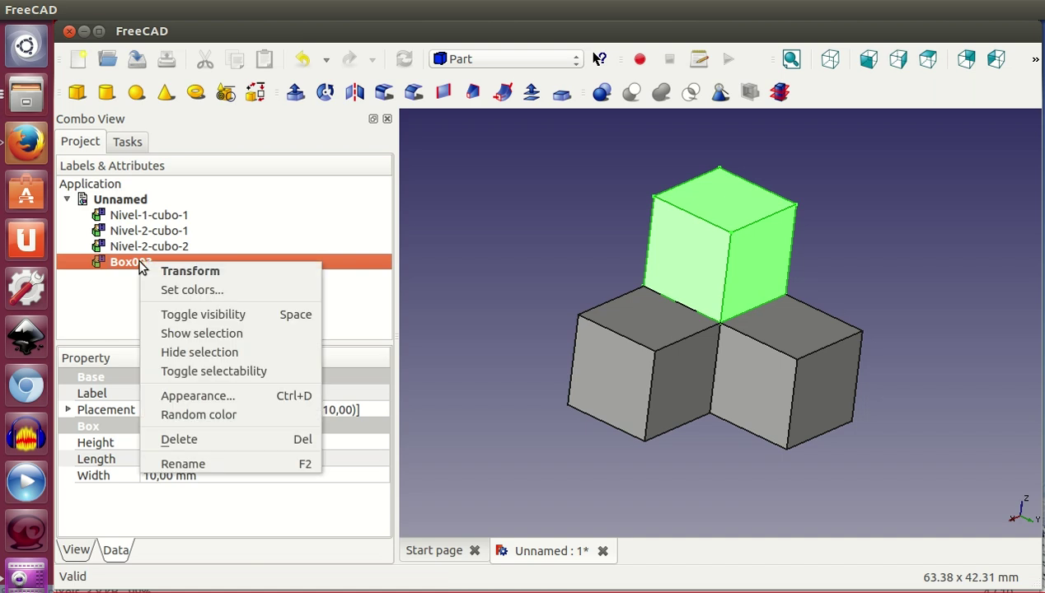
pyautogui.click(206, 440)
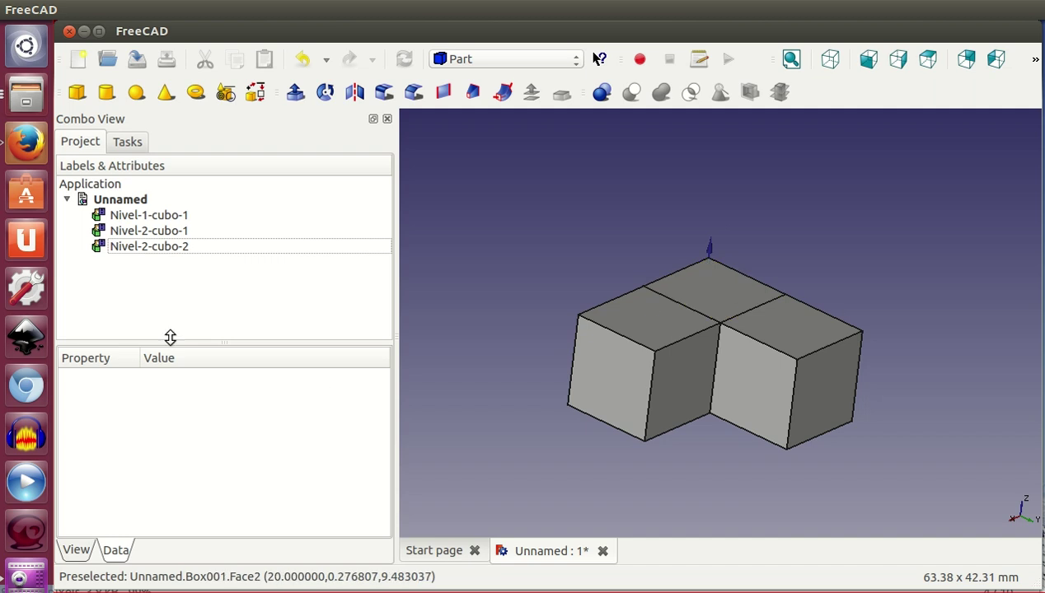
# - Change Nivel-1-cubo-1's Height to 20 mm and orbit the view to confirm it rises above the level-2 cubes
pyautogui.click(195, 218)
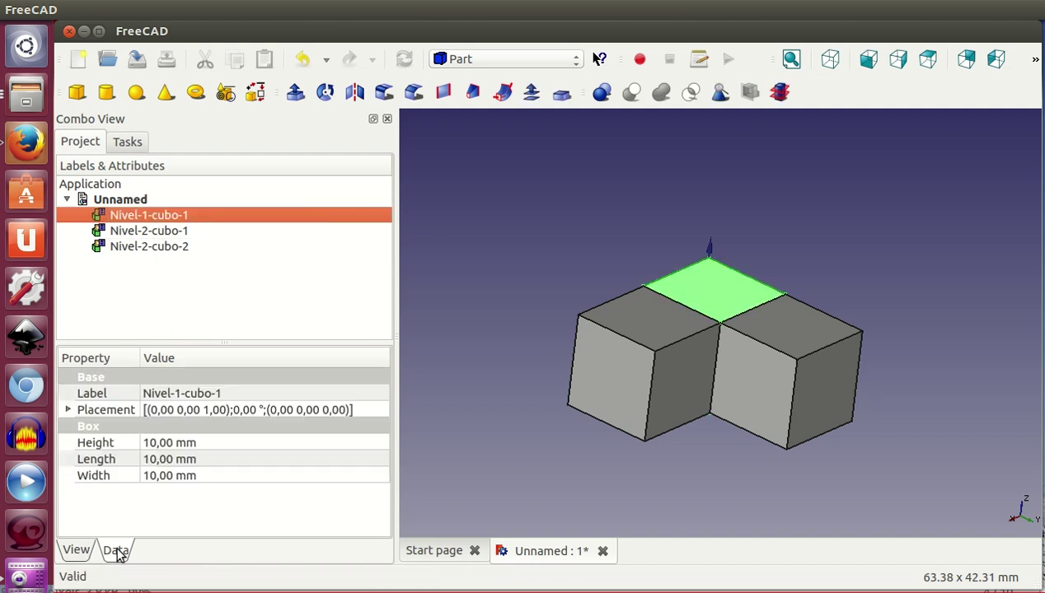
pyautogui.click(109, 442)
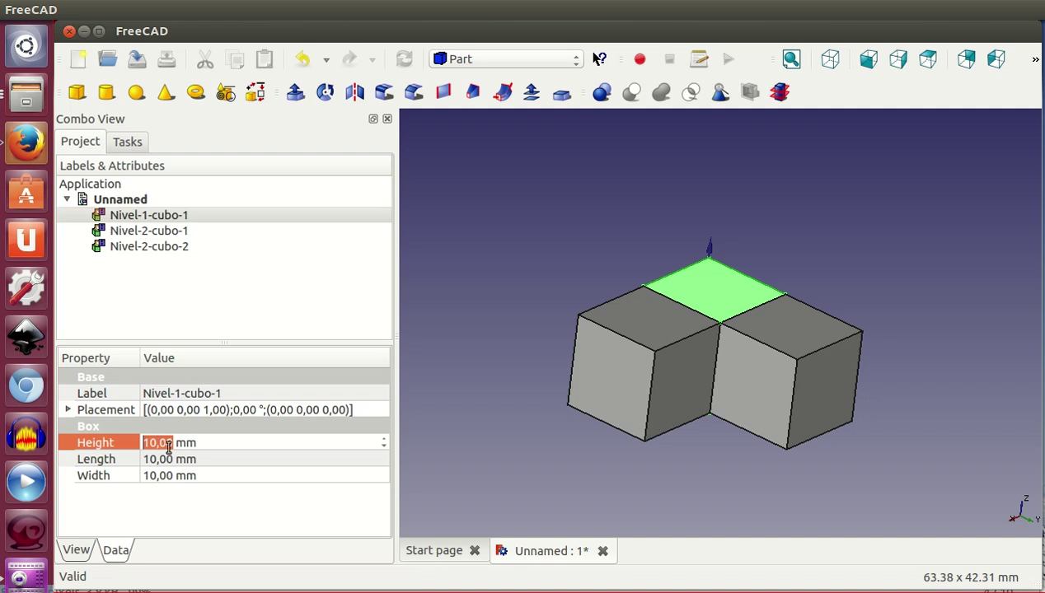
pyautogui.doubleClick(154, 445)
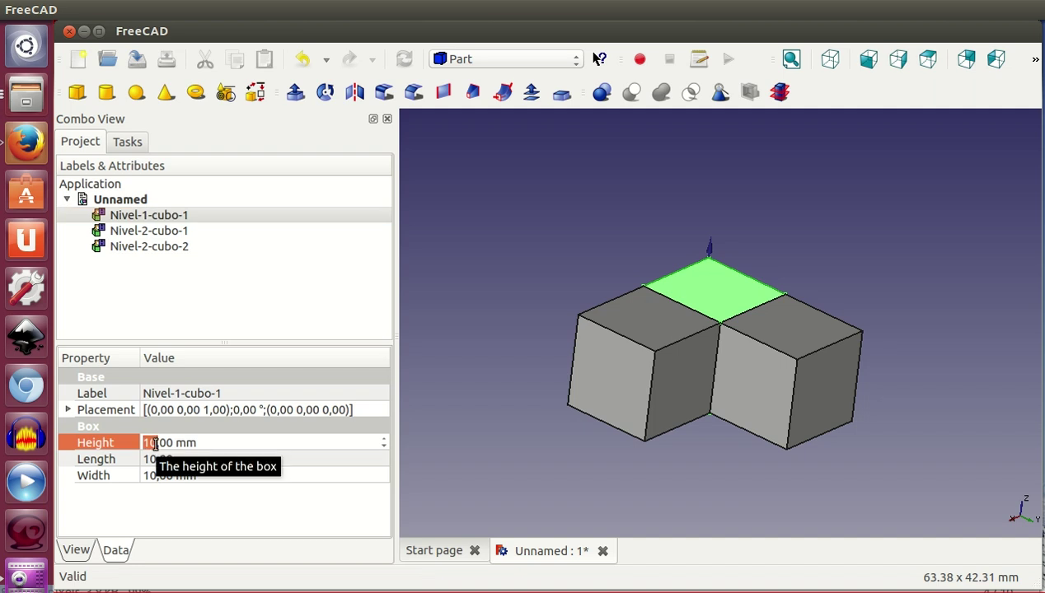
pyautogui.write('20')
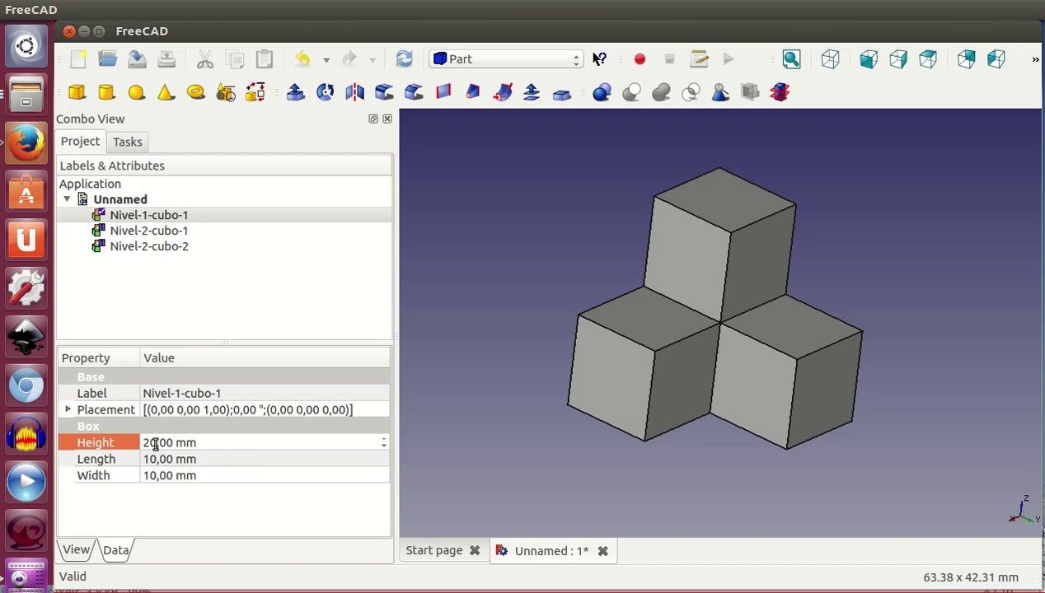
pyautogui.moveTo(504, 346)
pyautogui.mouseDown(button='middle')
pyautogui.moveTo(621, 397)
pyautogui.moveTo(516, 371)
pyautogui.moveTo(506, 339)
pyautogui.mouseUp(button='middle')
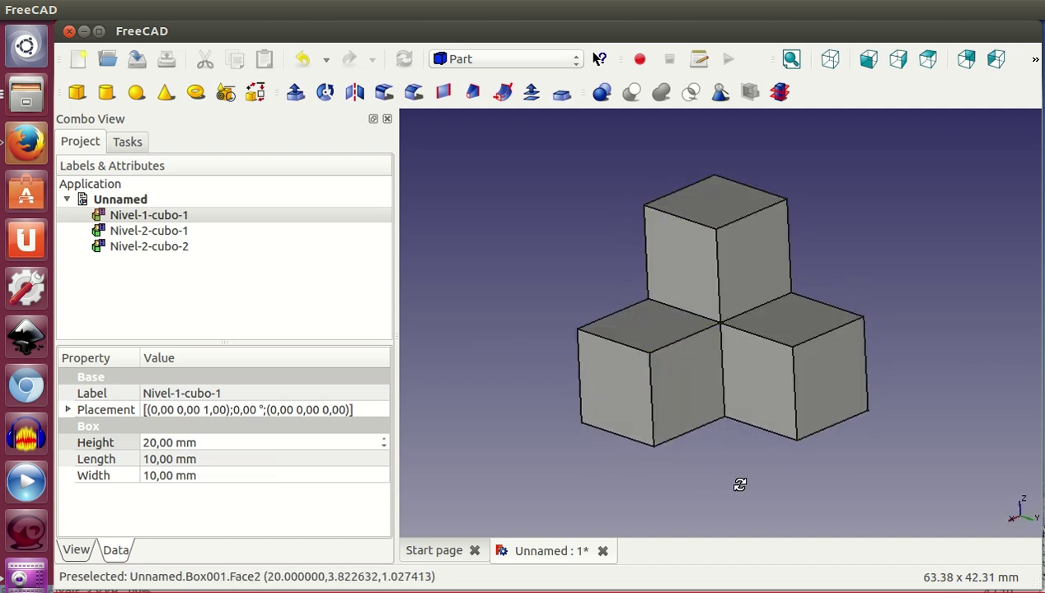
pyautogui.moveTo(744, 488); pyautogui.dragTo(739, 490, button='middle')
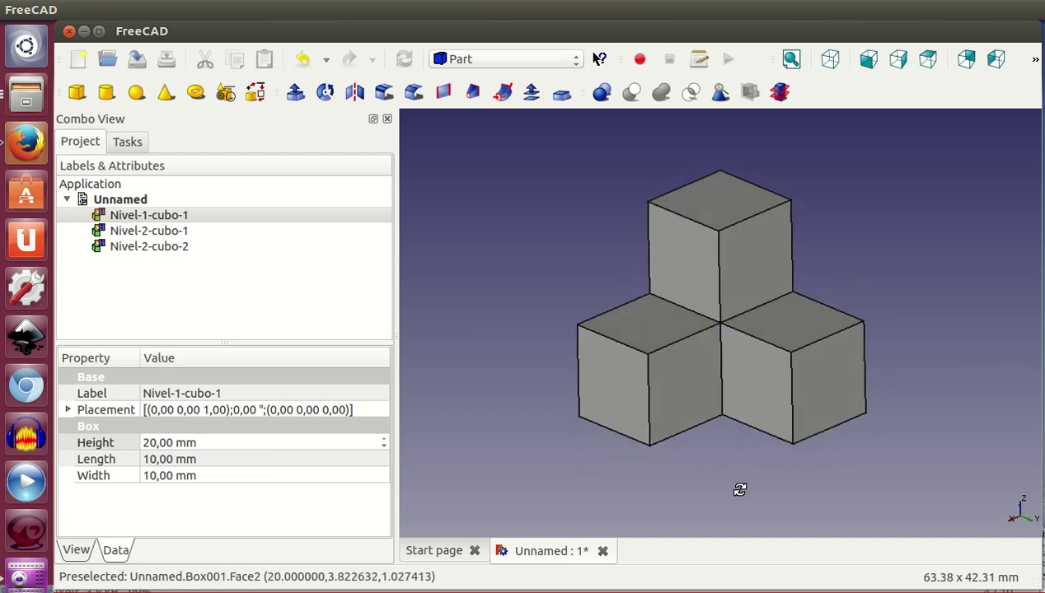
pyautogui.click(164, 215)
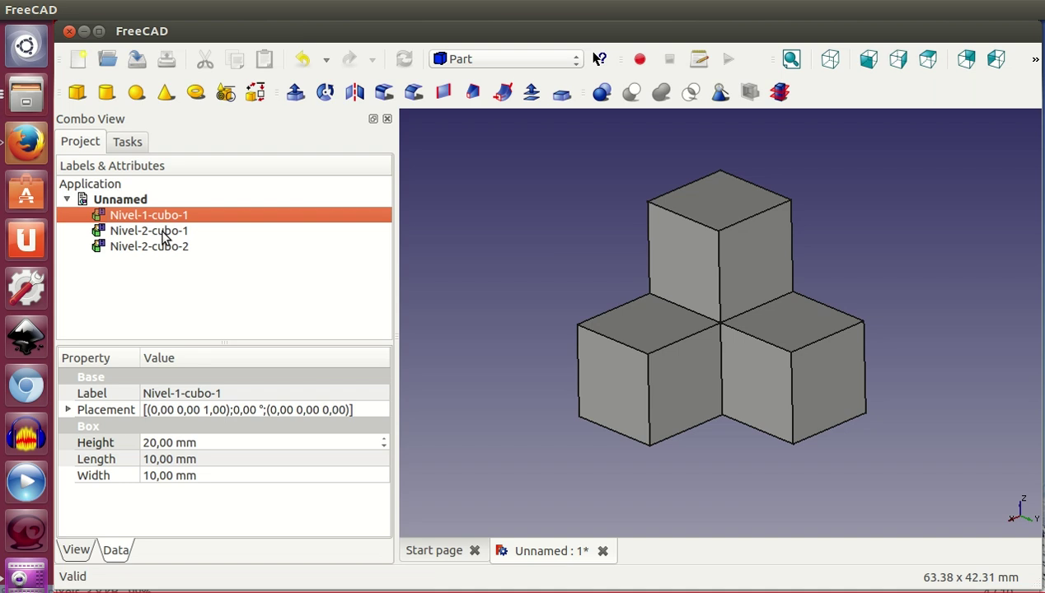
pyautogui.press('space')
pyautogui.moveTo(489, 266); pyautogui.dragTo(429, 301)
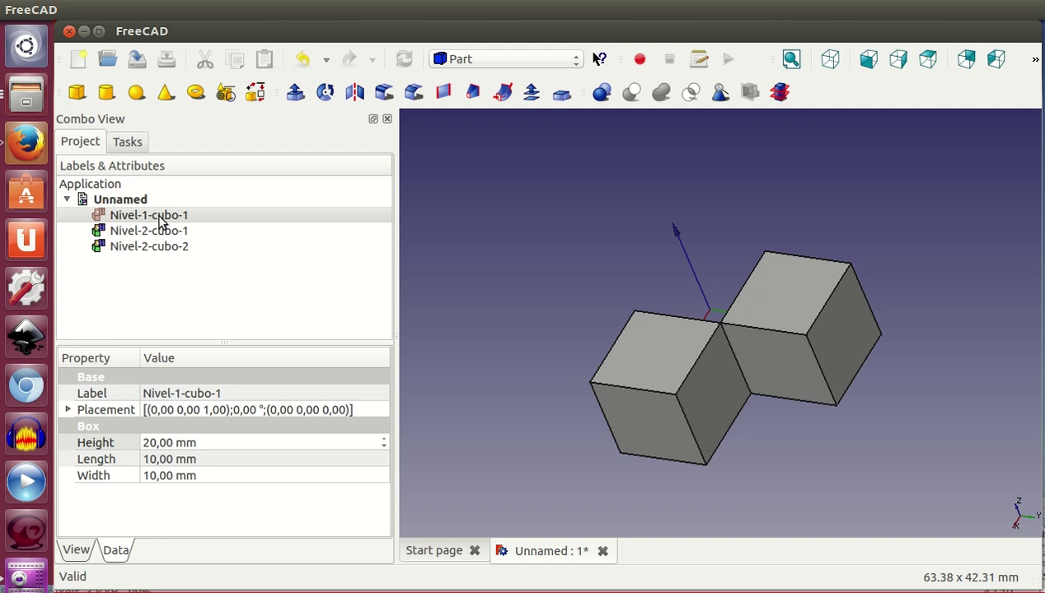
pyautogui.press('space')
pyautogui.click(167, 247)
pyautogui.press('space')
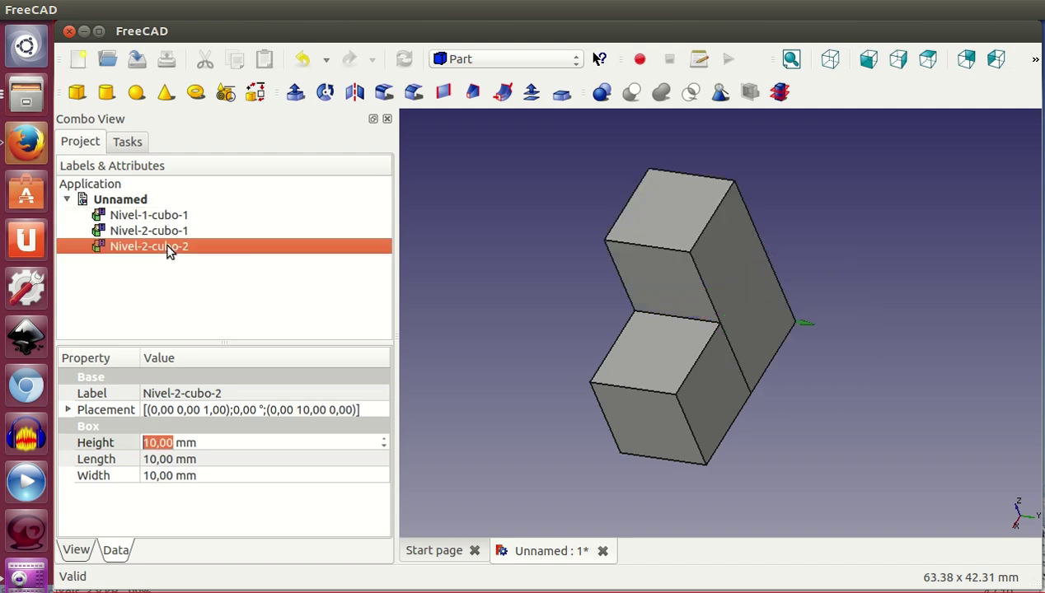
pyautogui.click(162, 230)
pyautogui.press('space')
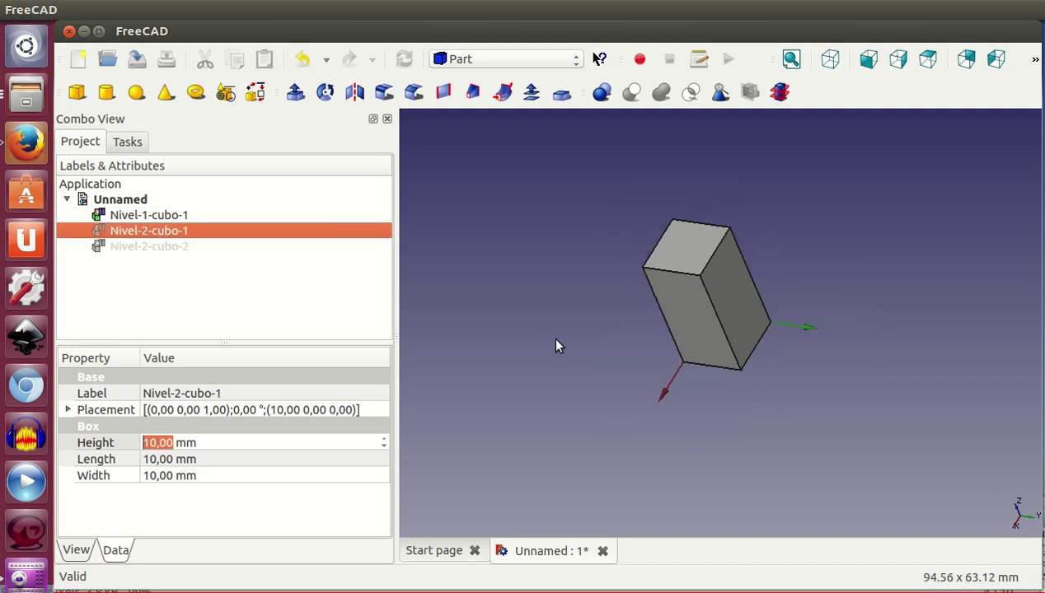
pyautogui.moveTo(536, 309); pyautogui.dragTo(582, 297)
pyautogui.click(158, 233)
pyautogui.press('space')
pyautogui.click(161, 245)
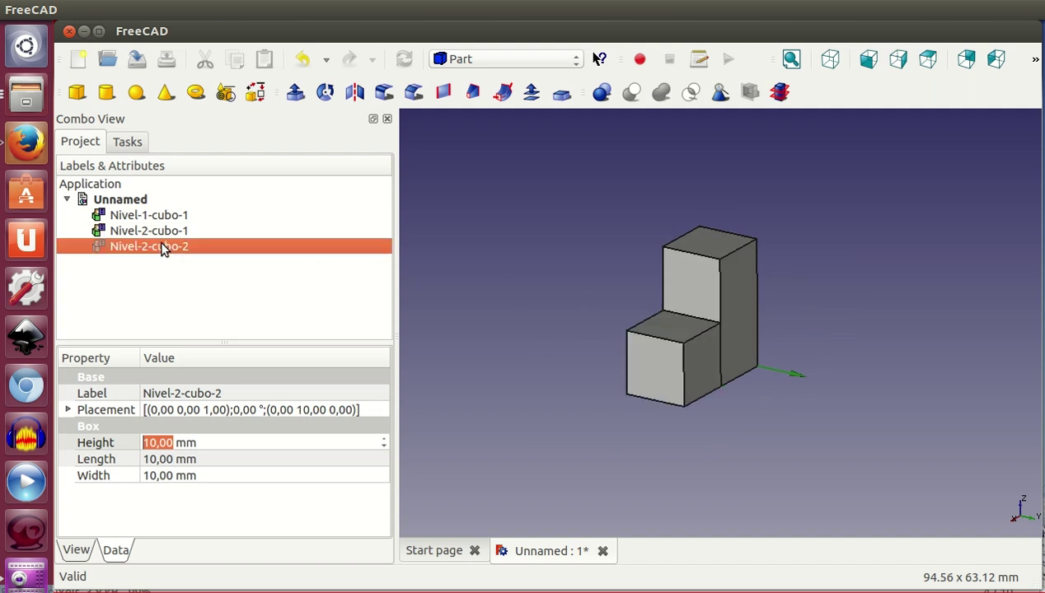
pyautogui.press('space')
pyautogui.moveTo(576, 350)
pyautogui.mouseDown()
pyautogui.moveTo(538, 354)
pyautogui.moveTo(492, 334)
pyautogui.mouseUp()
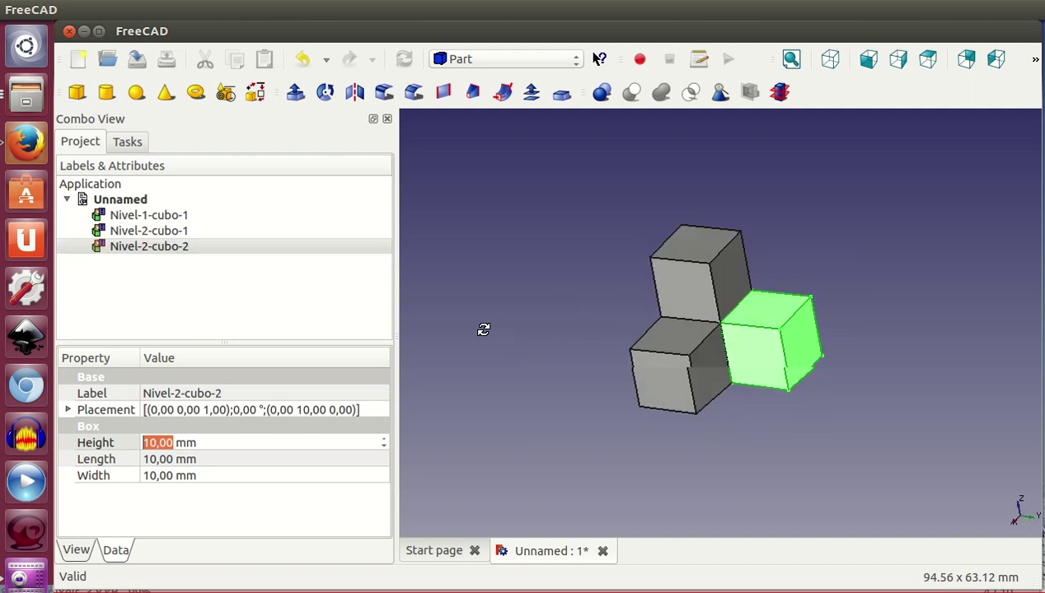
pyautogui.rightClick(477, 321)
pyautogui.click(506, 333)
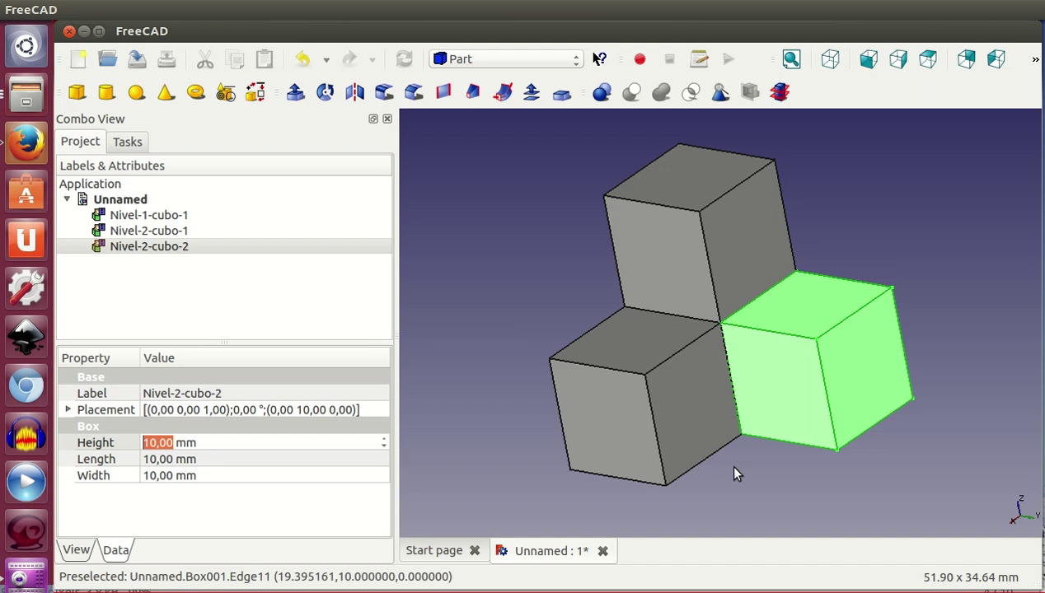
pyautogui.moveTo(758, 478); pyautogui.dragTo(735, 481)
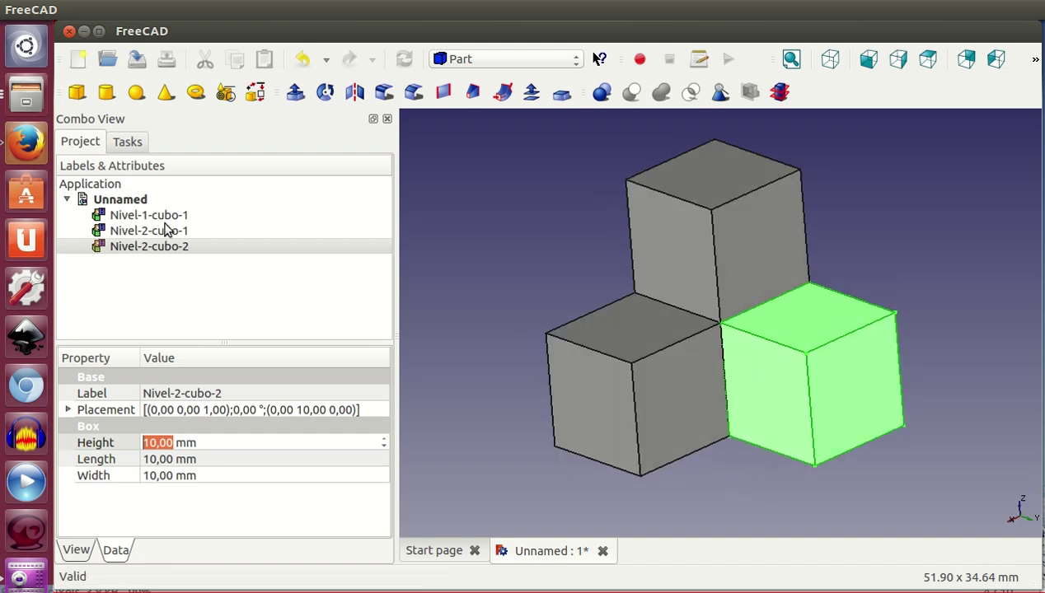
pyautogui.click(159, 216)
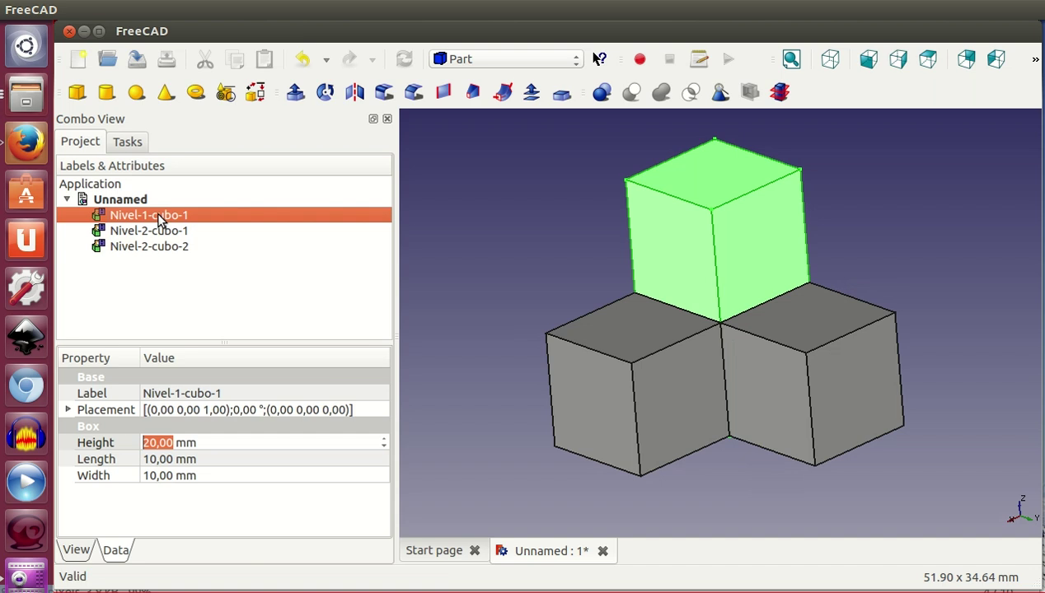
# - Toggle the cubes' visibility with Space, first Nivel-1-cubo-1 and Nivel-2-cubo-2, then all three, leaving them unchanged
pyautogui.keyDown('ctrl'); pyautogui.click(156, 233); pyautogui.keyUp('ctrl')
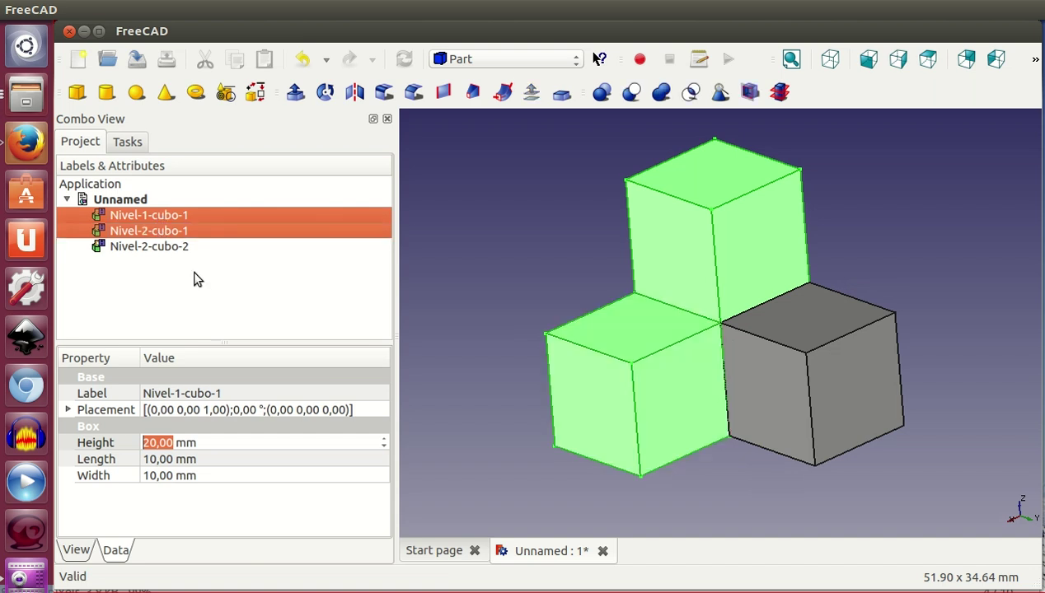
pyautogui.click(159, 230)
pyautogui.click(162, 217)
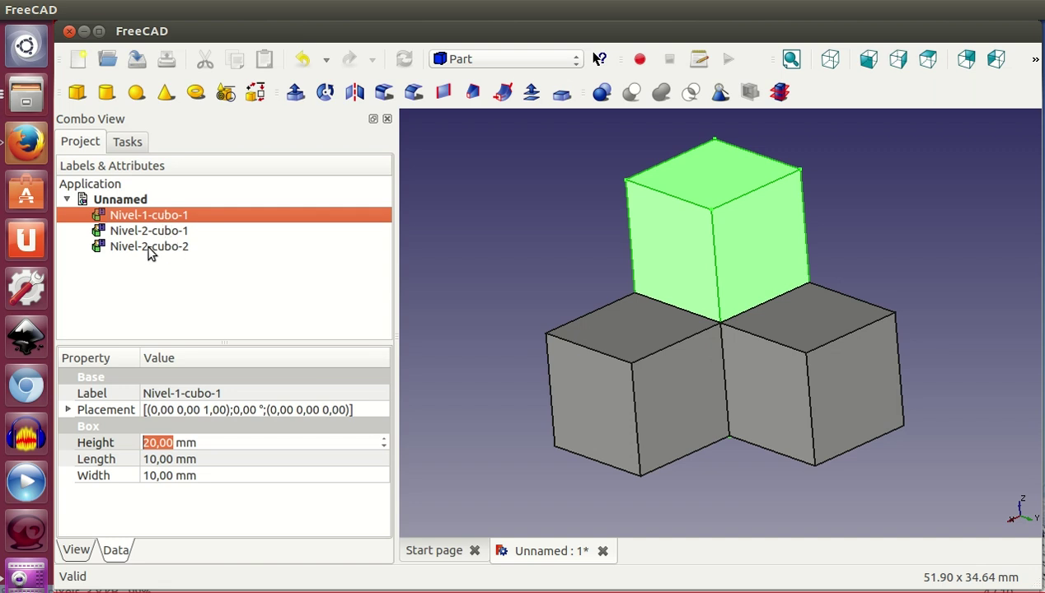
pyautogui.keyDown('ctrl'); pyautogui.click(150, 250); pyautogui.keyUp('ctrl')
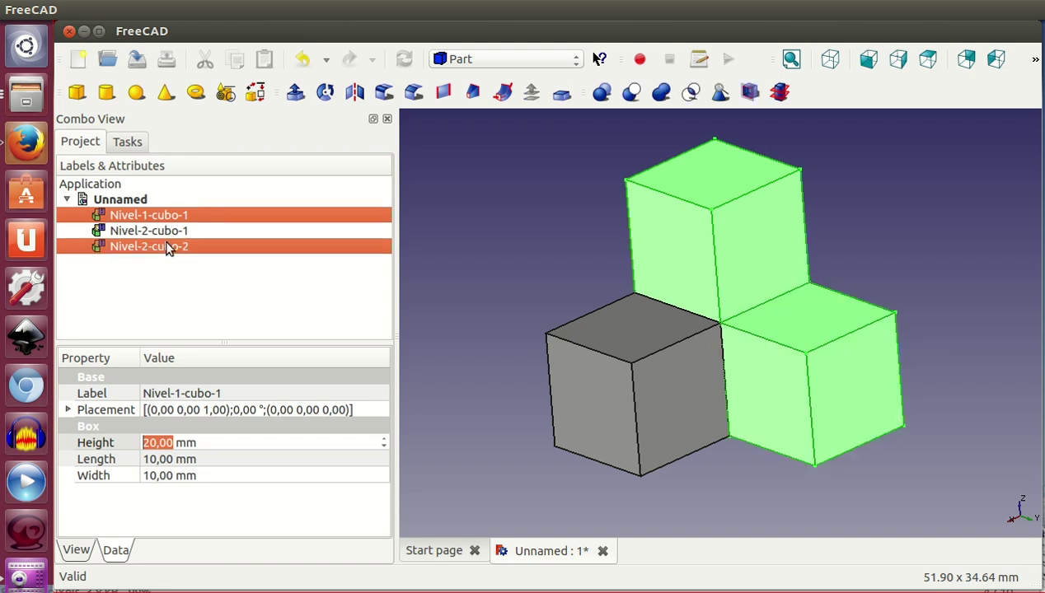
pyautogui.press('space')
pyautogui.press('space')
pyautogui.press('space')
pyautogui.press('space')
pyautogui.press('space')
pyautogui.press('space')
pyautogui.click(173, 215)
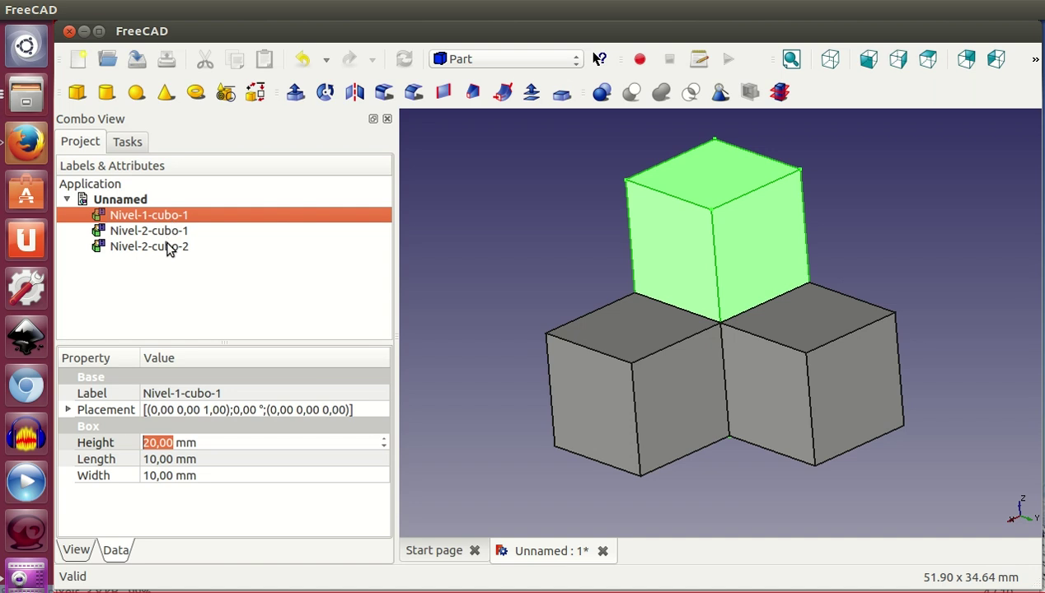
pyautogui.click(165, 245)
pyautogui.click(164, 217)
pyautogui.keyDown('shift'); pyautogui.click(167, 252); pyautogui.keyUp('shift')
pyautogui.press('space')
pyautogui.press('space')
pyautogui.press('space')
pyautogui.press('space')
pyautogui.press('space')
pyautogui.press('space')
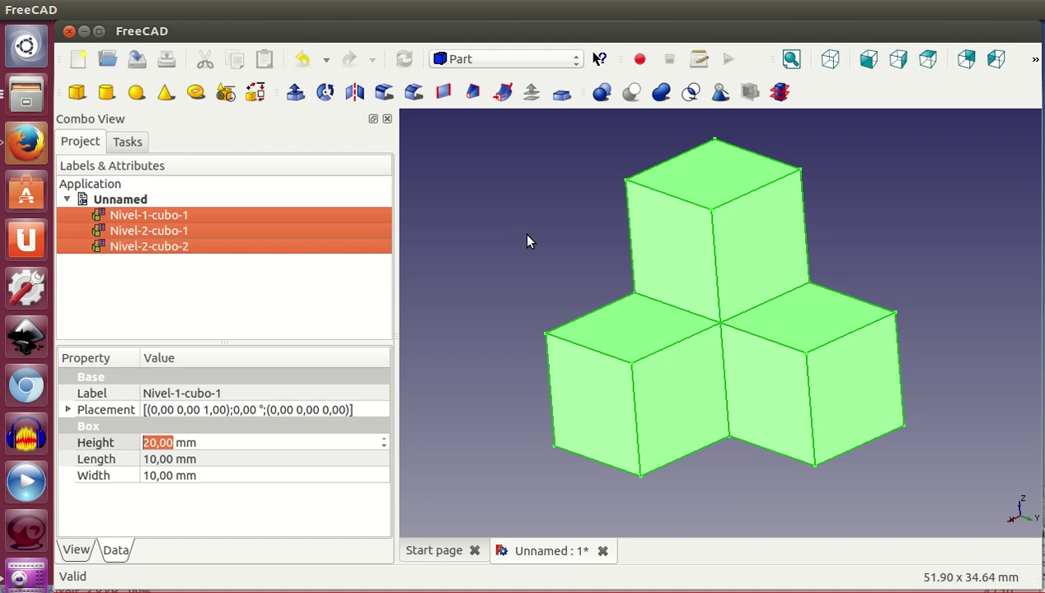
# - Clear the selection, adjust the view, and move the 01-Qbert.png reference picture over the model
pyautogui.click(527, 234)
pyautogui.scroll(-2, 513, 267)
pyautogui.moveTo(660, 414); pyautogui.dragTo(641, 417, button='middle')
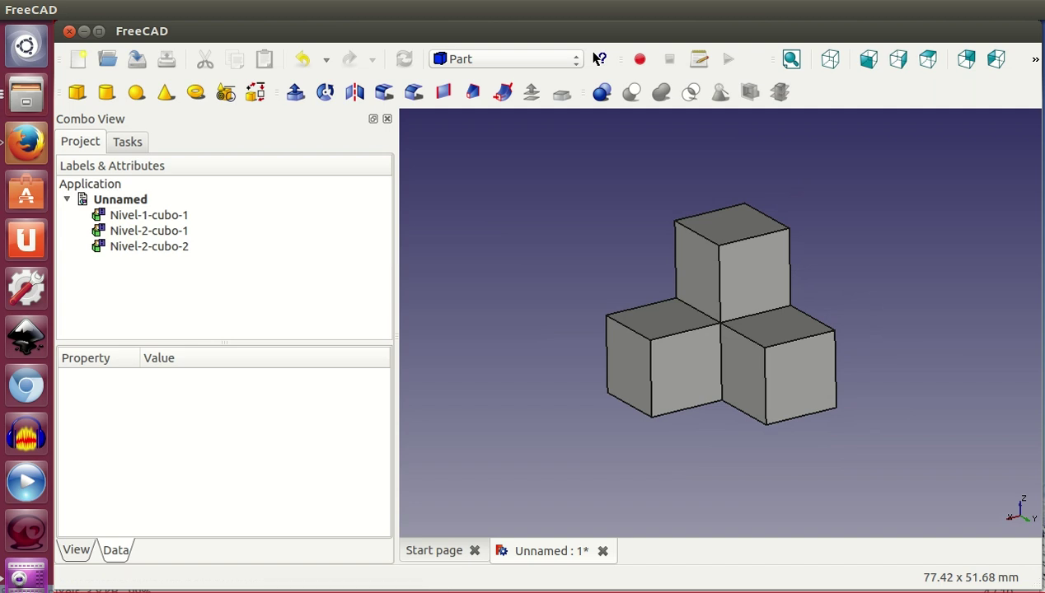
pyautogui.moveTo(1022, 173); pyautogui.dragTo(721, 176)
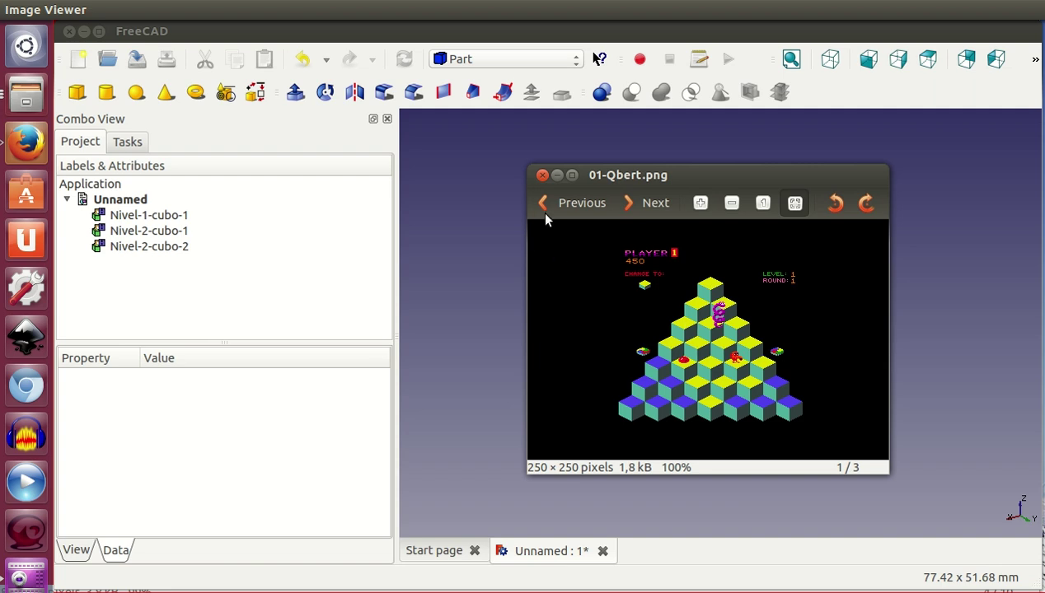
# - Page through reference images 2/3 and 3/3 (03-Freecad-T04-ej-1-2.png), then close Image Viewer
pyautogui.click(647, 203)
pyautogui.moveTo(661, 175); pyautogui.dragTo(625, 148)
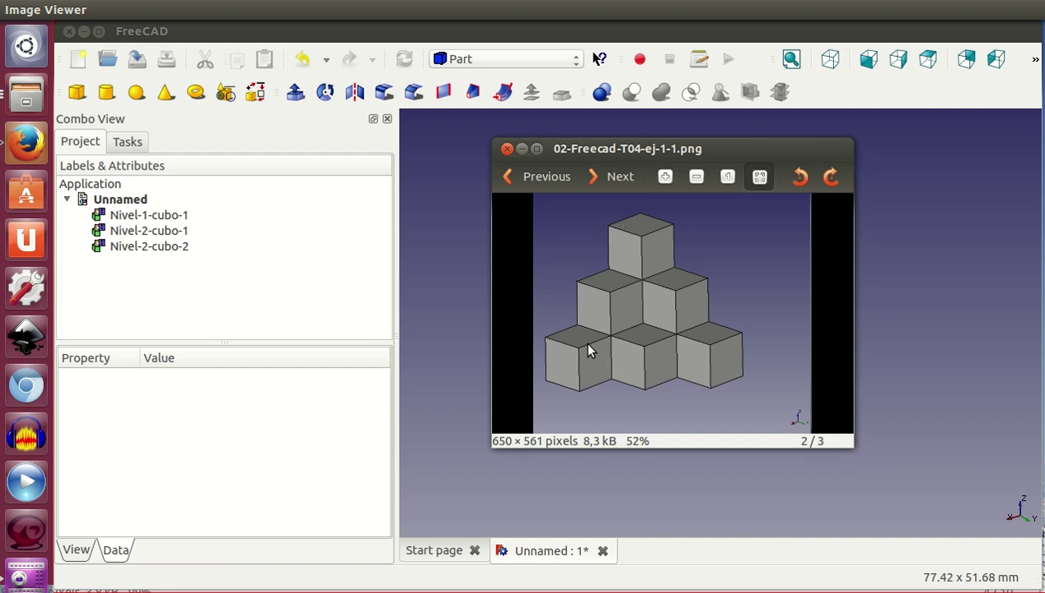
pyautogui.click(610, 176)
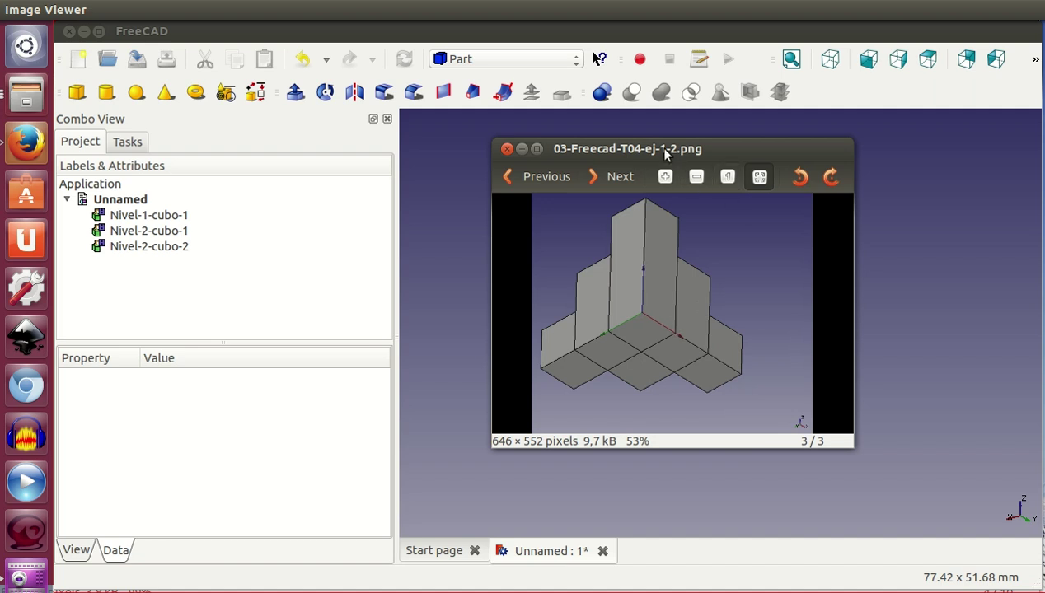
pyautogui.moveTo(663, 149); pyautogui.dragTo(773, 172)
pyautogui.click(616, 171)
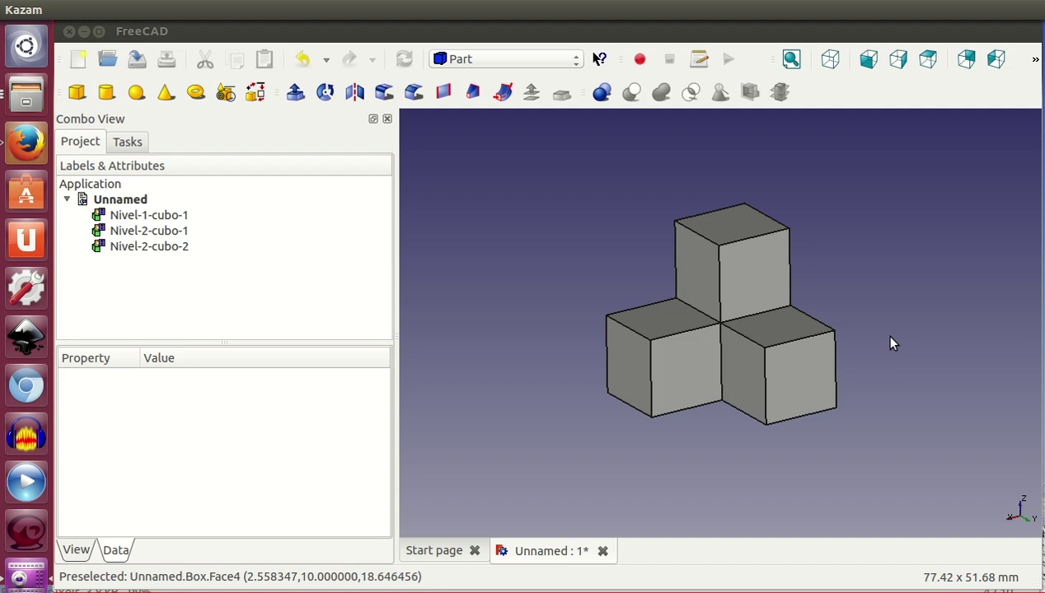